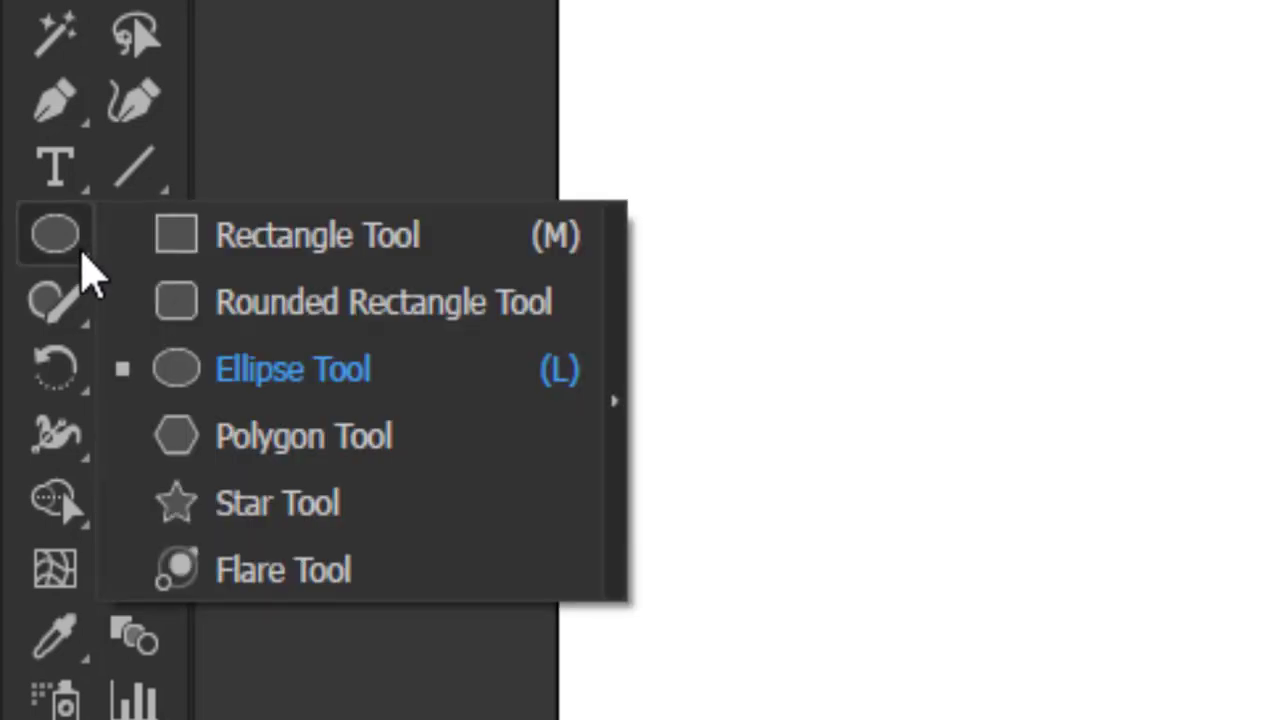
{"action": "left_click", "coordinate": [346, 393]}
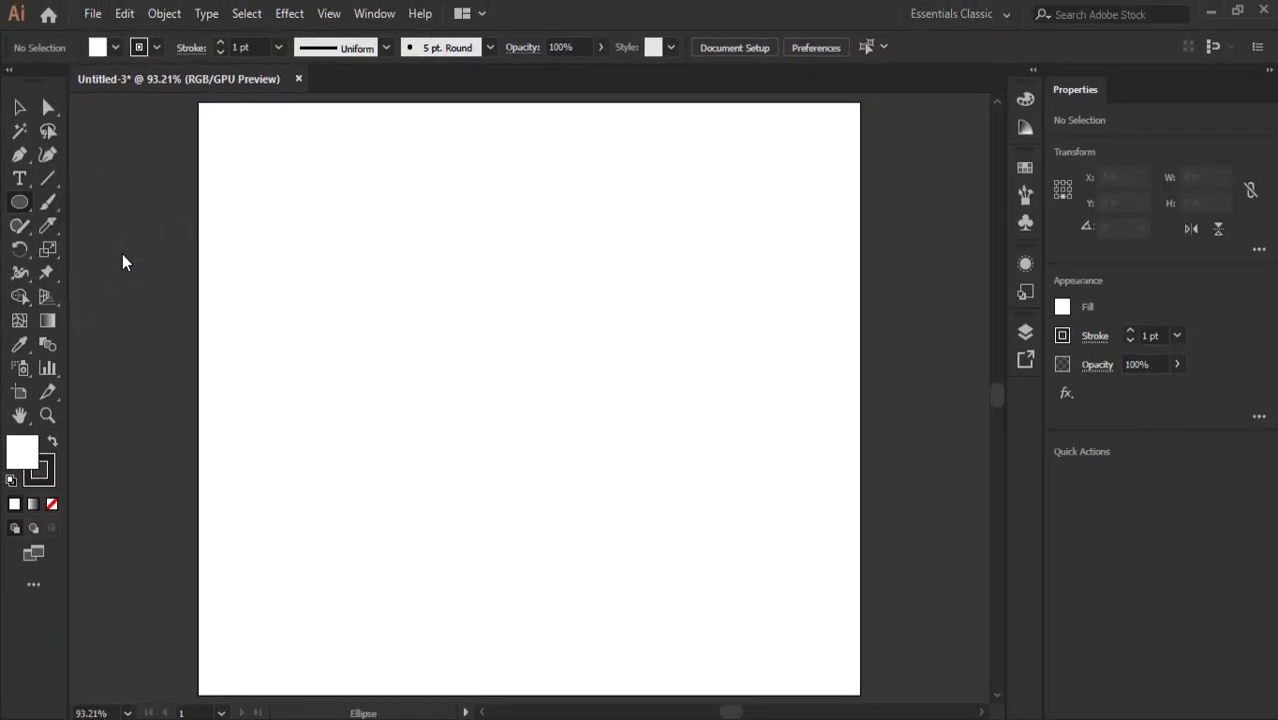
{"action": "key", "text": "l"}
{"action": "left_click_drag", "start_coordinate": [348, 217], "coordinate": [461, 410]}
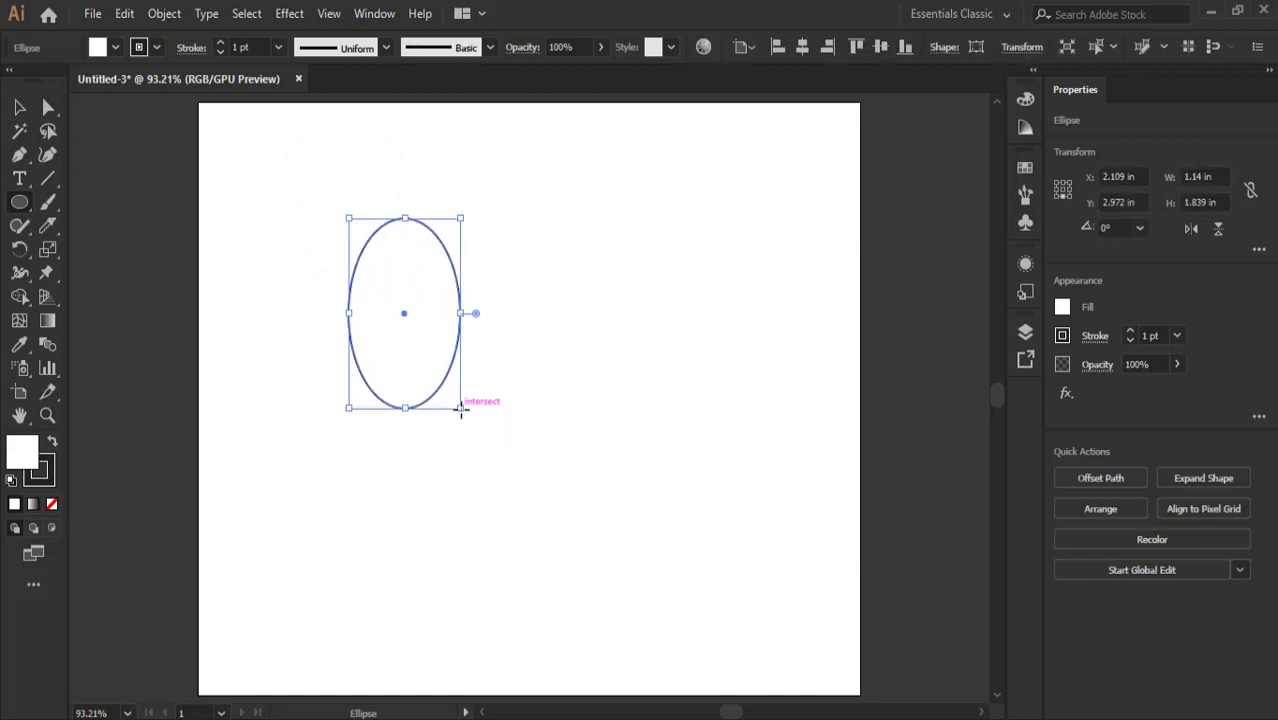
{"action": "key", "text": "Delete"}
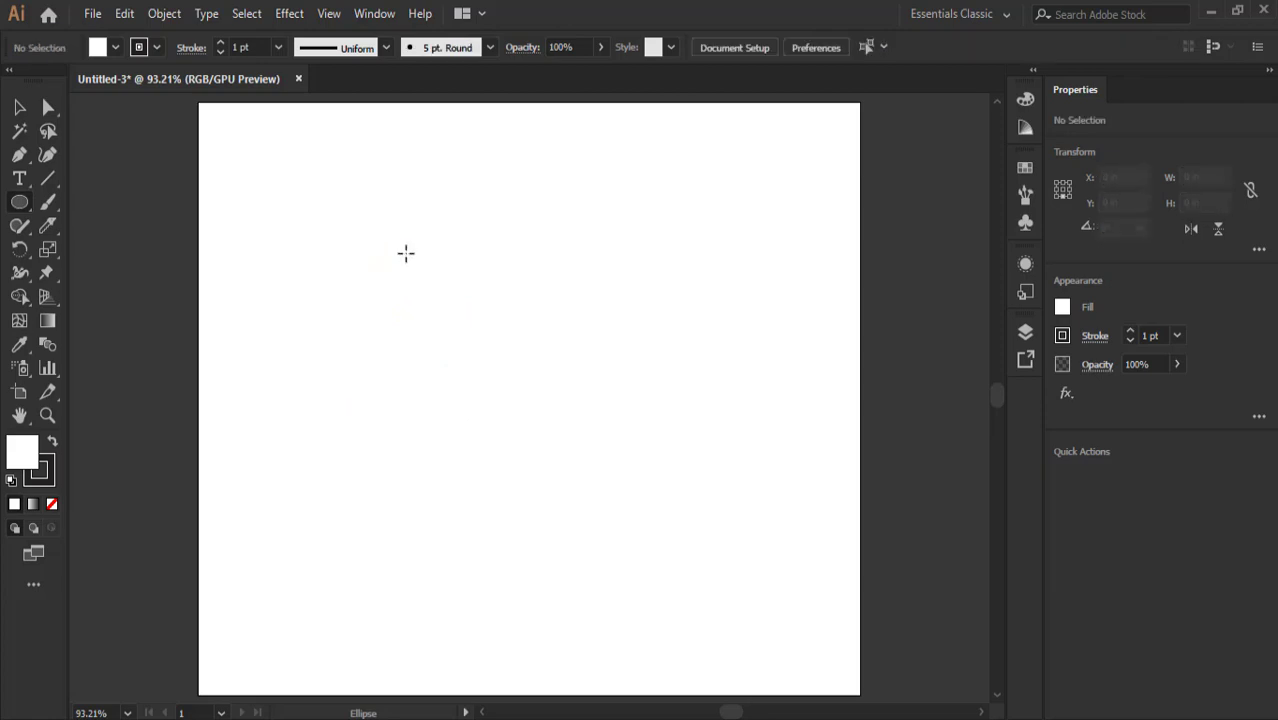
Draw a perfect circle about 1.14 in wide in the upper middle part of the artboard
{"action": "key", "text": "shift"}
{"action": "left_click_drag", "start_coordinate": [400, 206], "coordinate": [479, 323]}
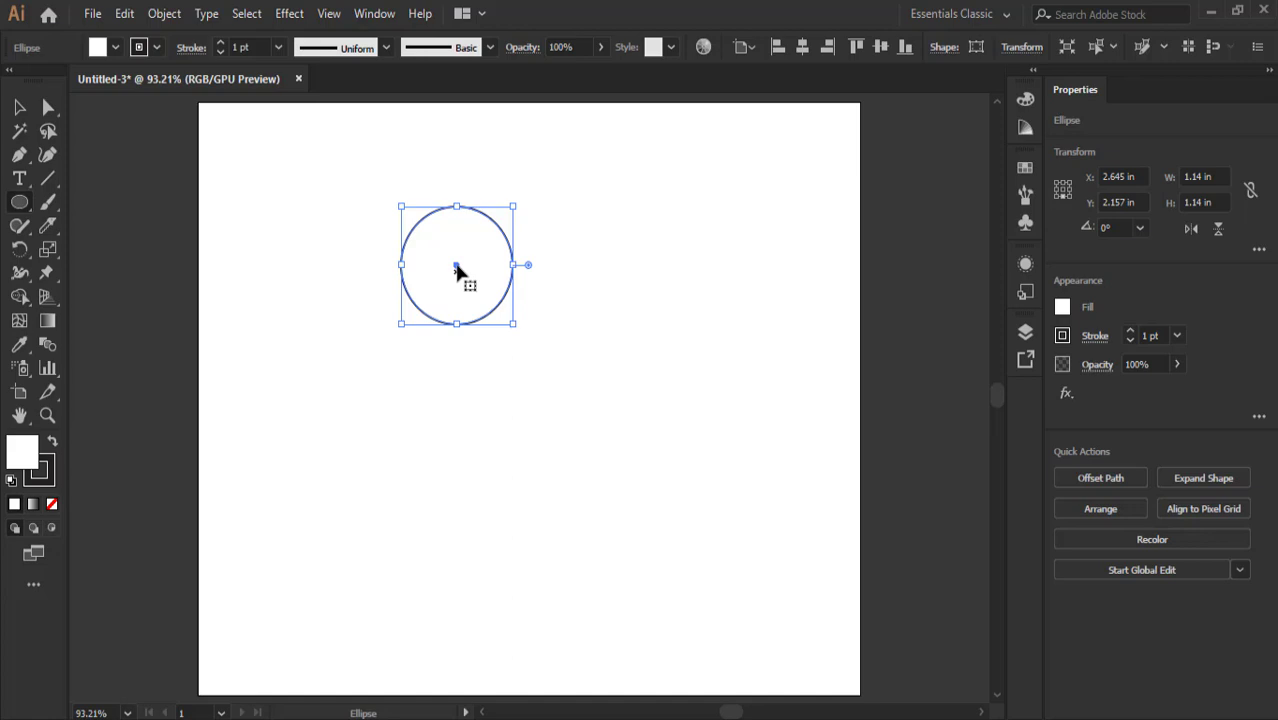
{"action": "key", "text": "ctrl+c"}
{"action": "key", "text": "ctrl+v"}
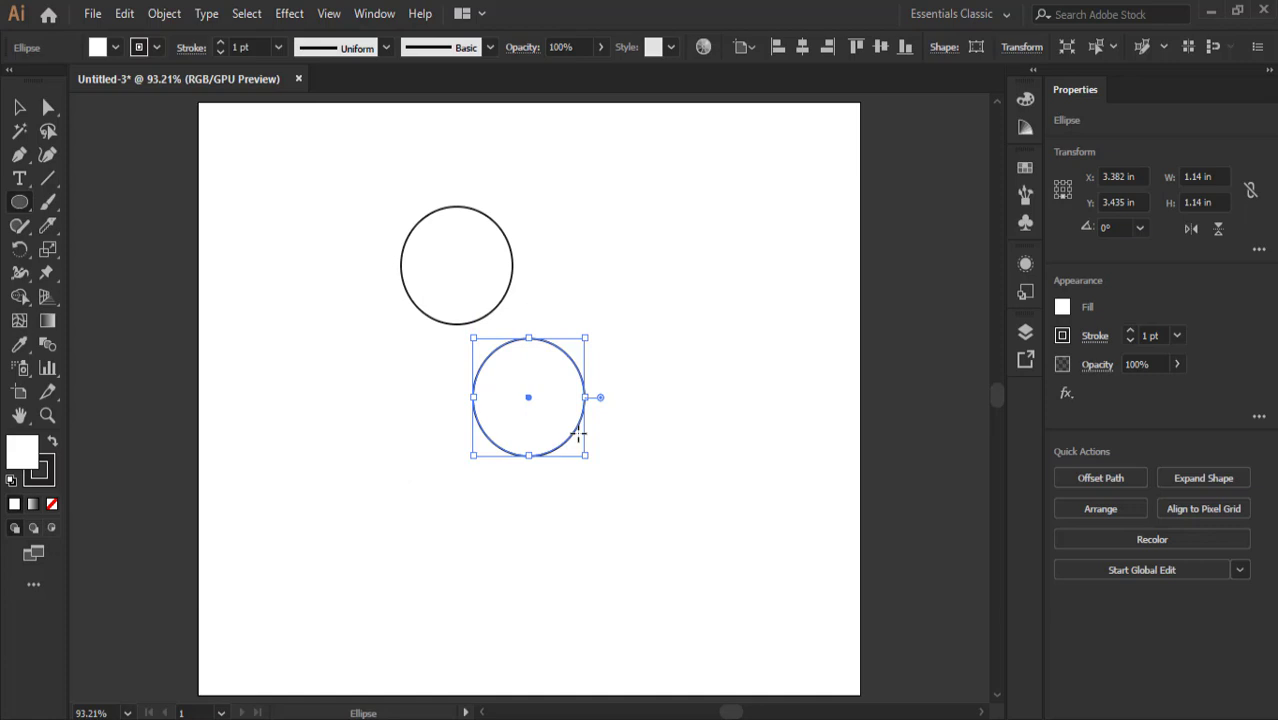
{"action": "key", "text": "Delete"}
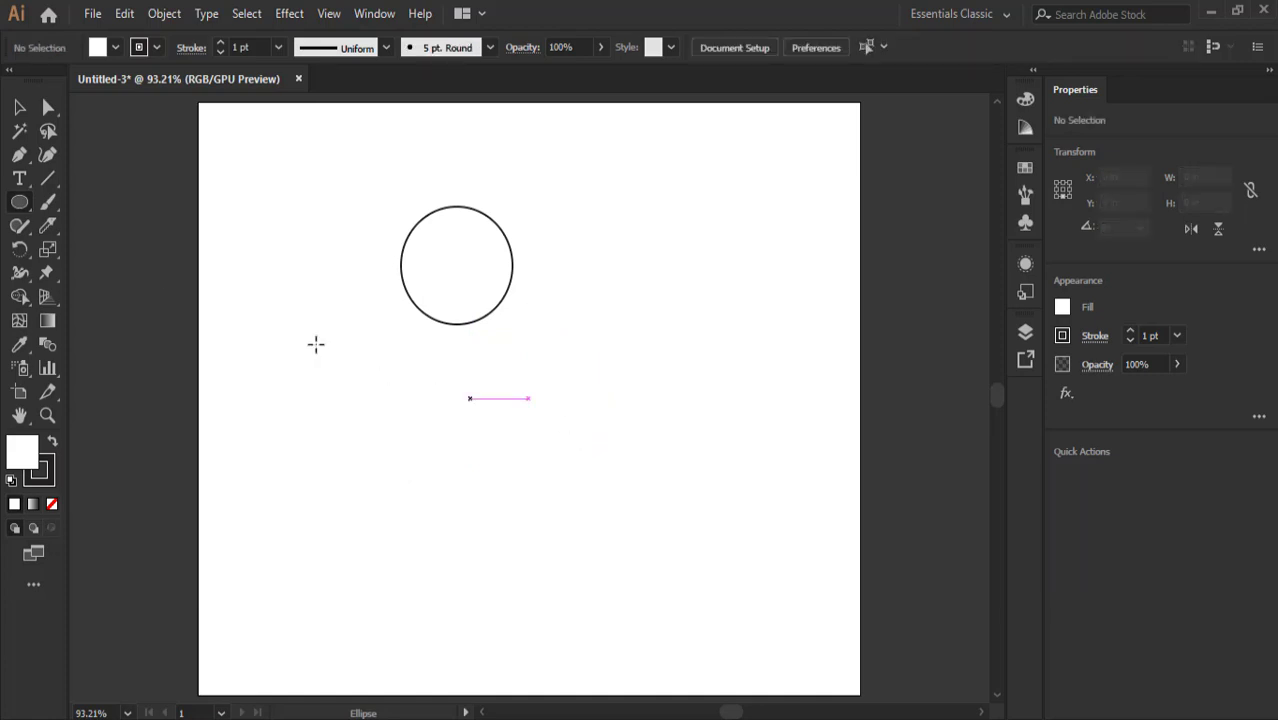
Duplicate the circle and place the copy straight below the original, in line with its centre
{"action": "left_click", "coordinate": [17, 108]}
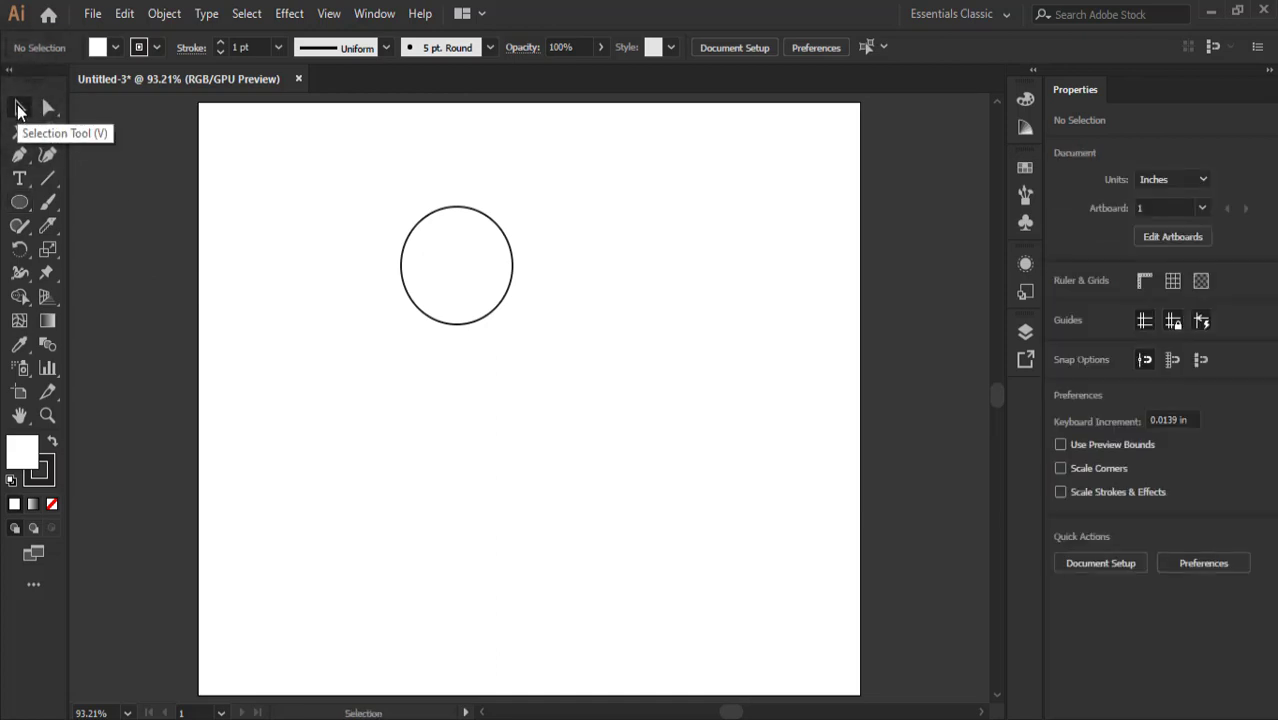
{"action": "left_click", "coordinate": [406, 240]}
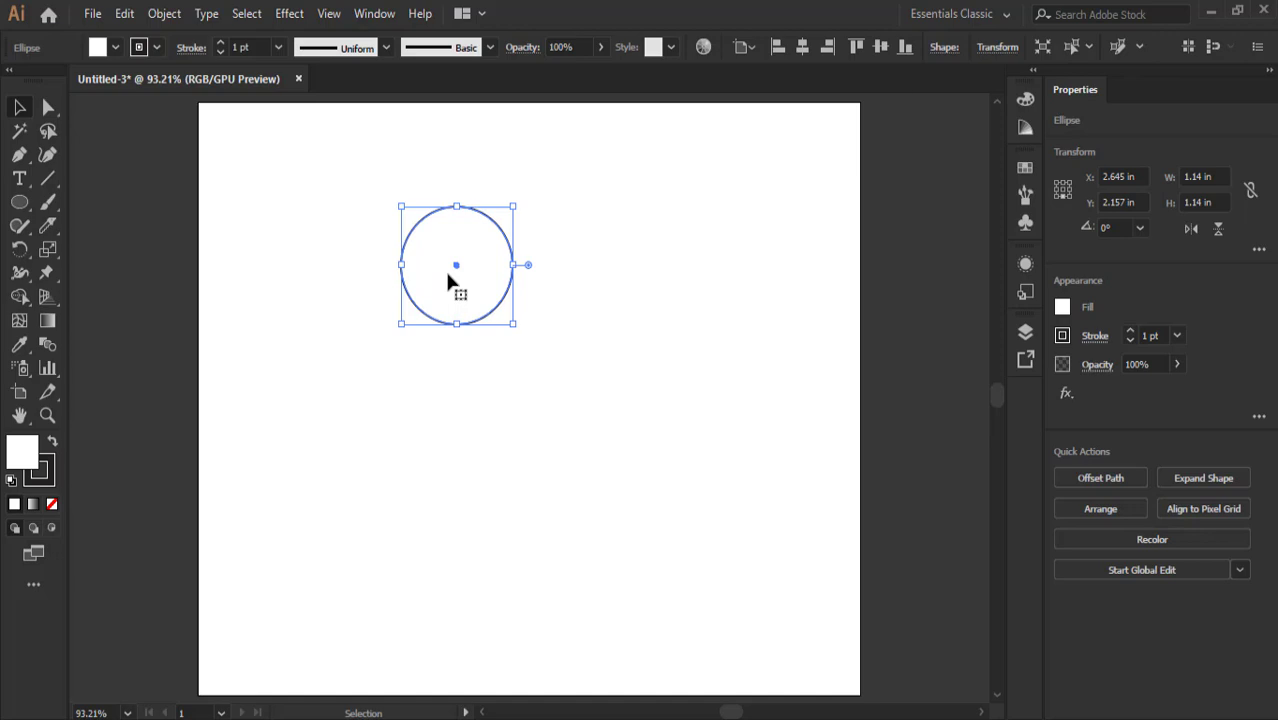
{"action": "key", "text": "alt"}
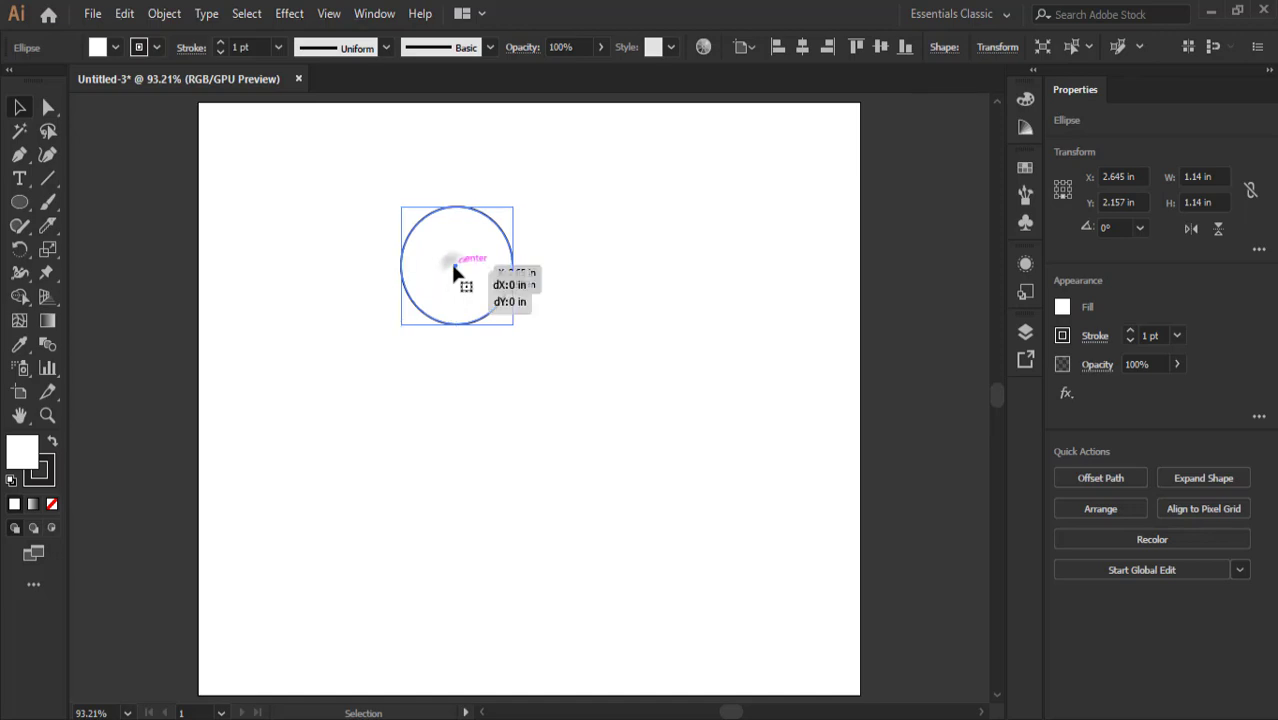
{"action": "left_click_drag", "start_coordinate": [453, 266], "coordinate": [451, 391], "text": "alt"}
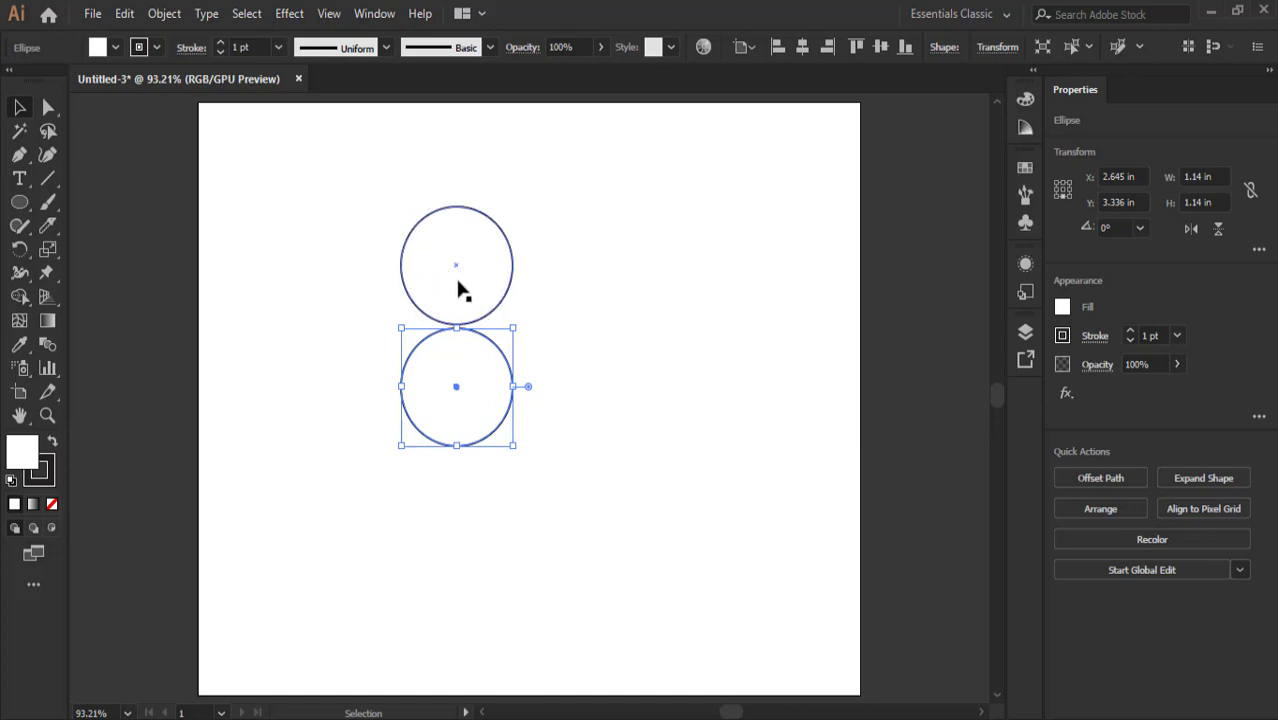
Check the Smart Guides option and move the lower circle up until it touches the upper circle
{"action": "left_click", "coordinate": [338, 16]}
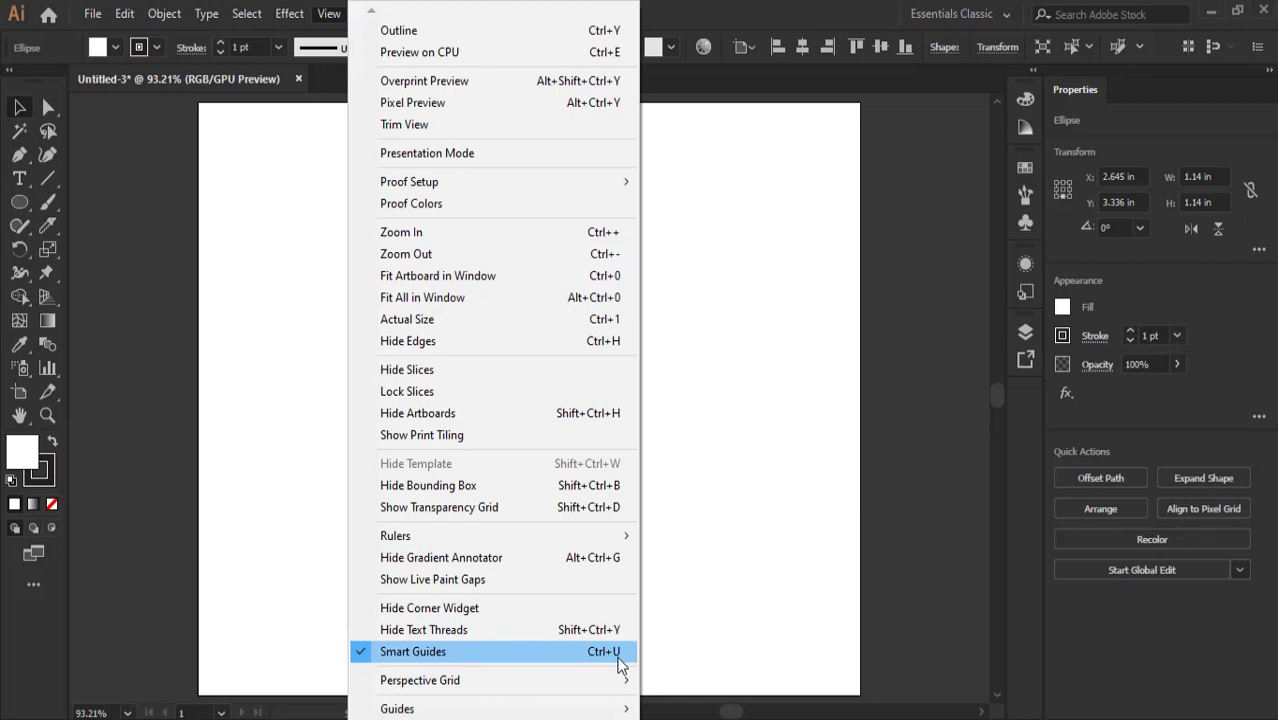
{"action": "left_click", "coordinate": [741, 491]}
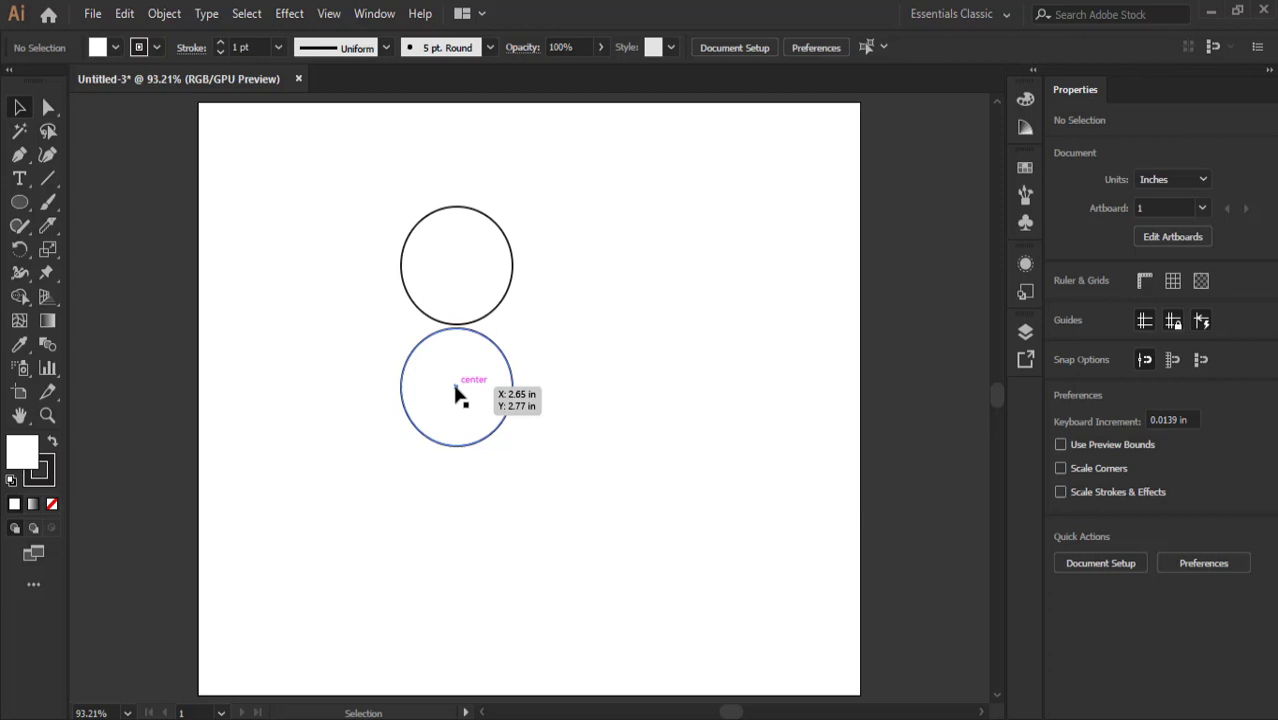
{"action": "left_click_drag", "start_coordinate": [455, 385], "coordinate": [455, 381]}
{"action": "left_click", "coordinate": [519, 491]}
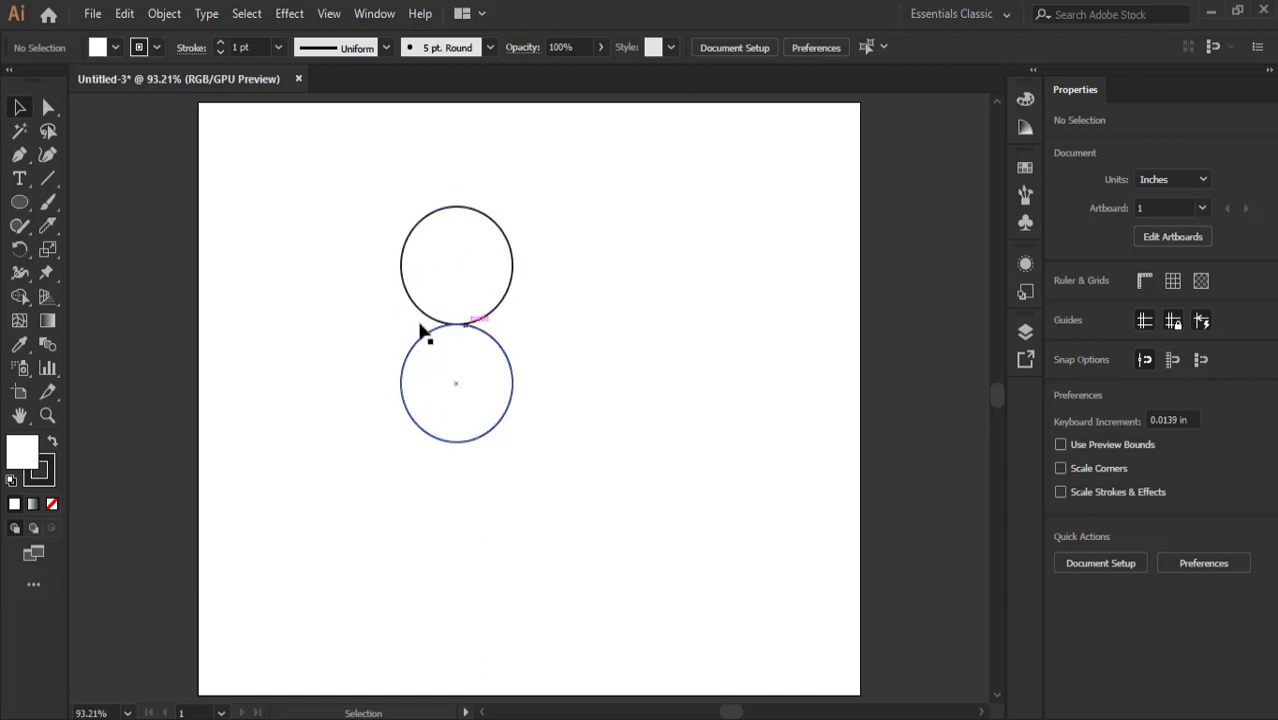
Draw a circle about 2.35 in wide enclosing both small circles and send it to the back
{"action": "left_click", "coordinate": [20, 204]}
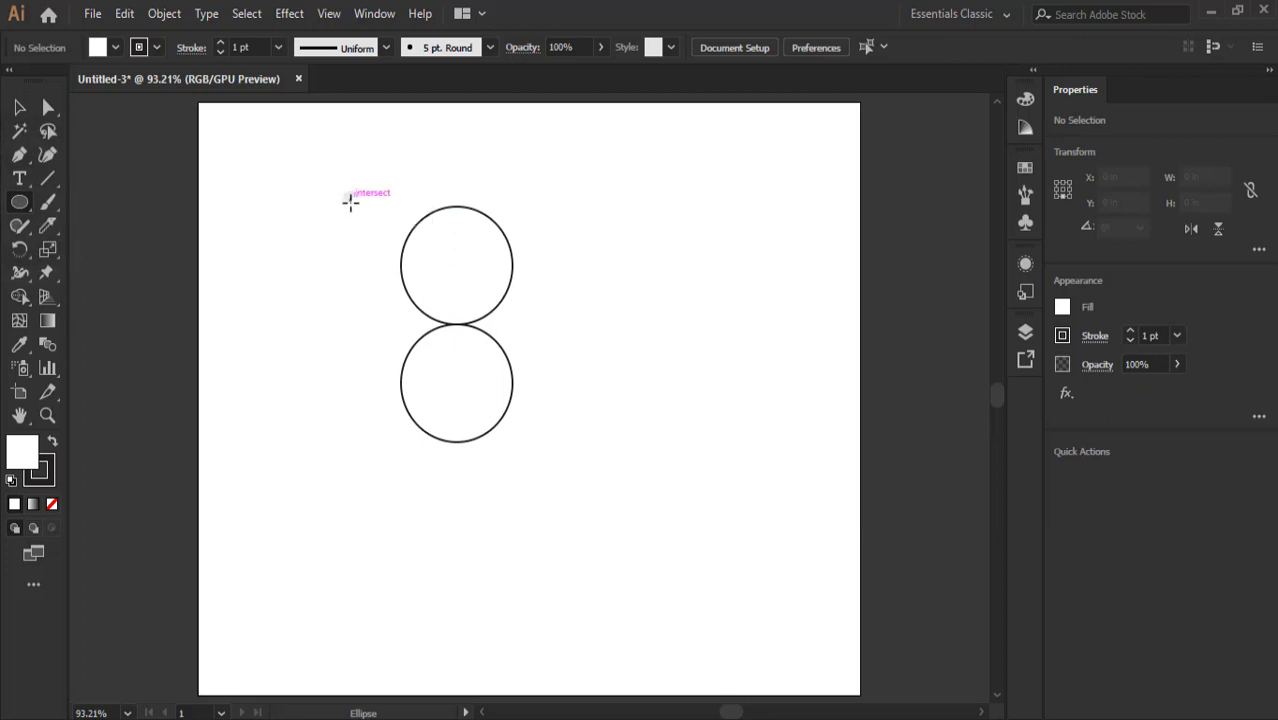
{"action": "left_click_drag", "start_coordinate": [351, 200], "coordinate": [437, 443]}
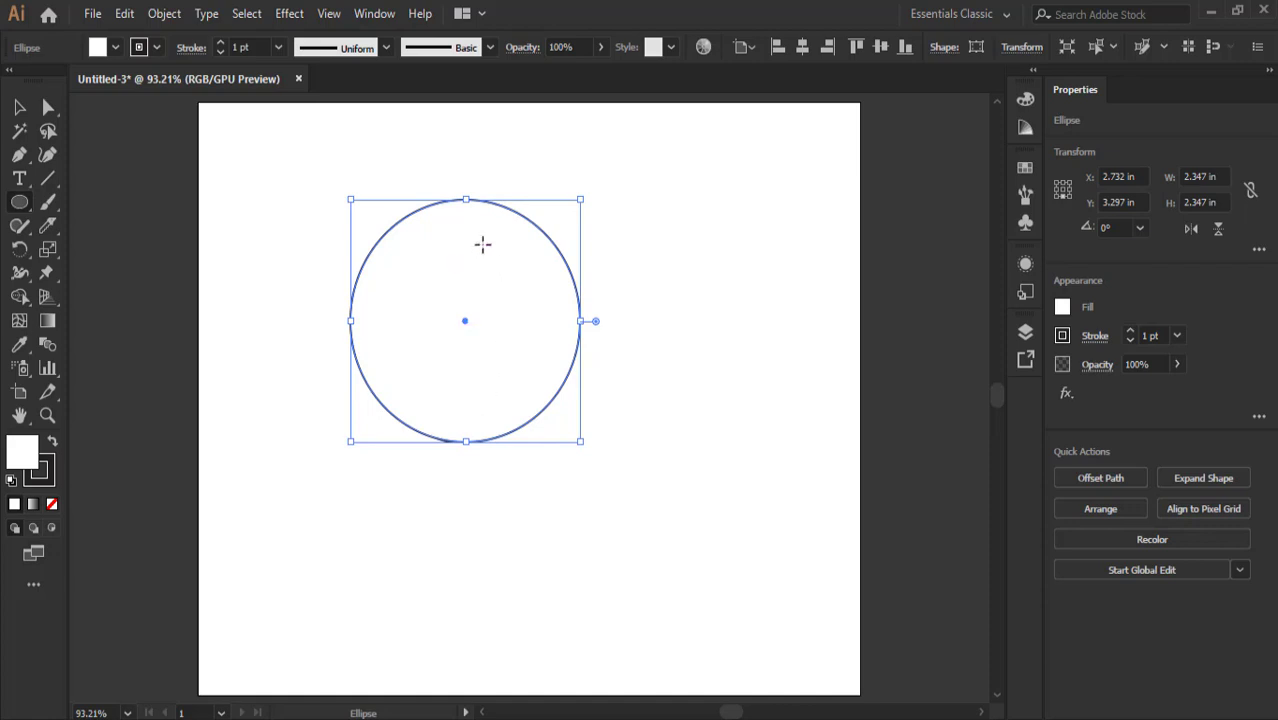
{"action": "left_click", "coordinate": [1062, 511]}
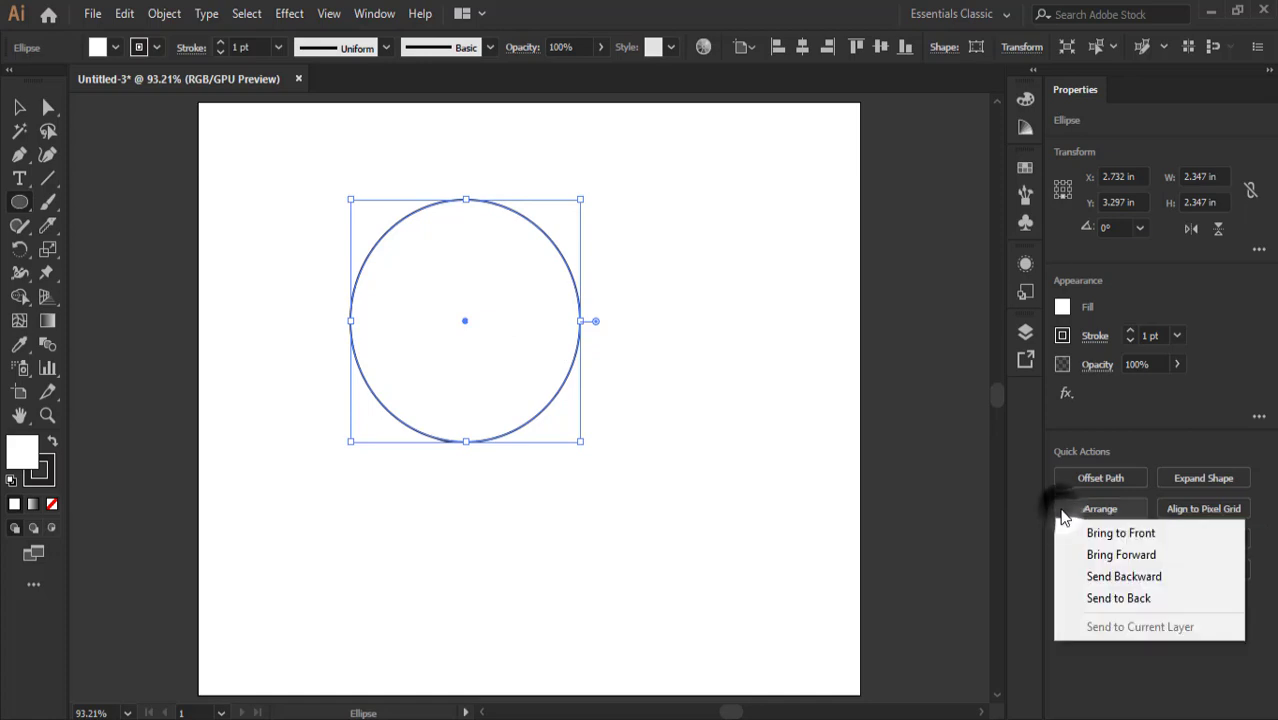
{"action": "left_click", "coordinate": [1105, 598]}
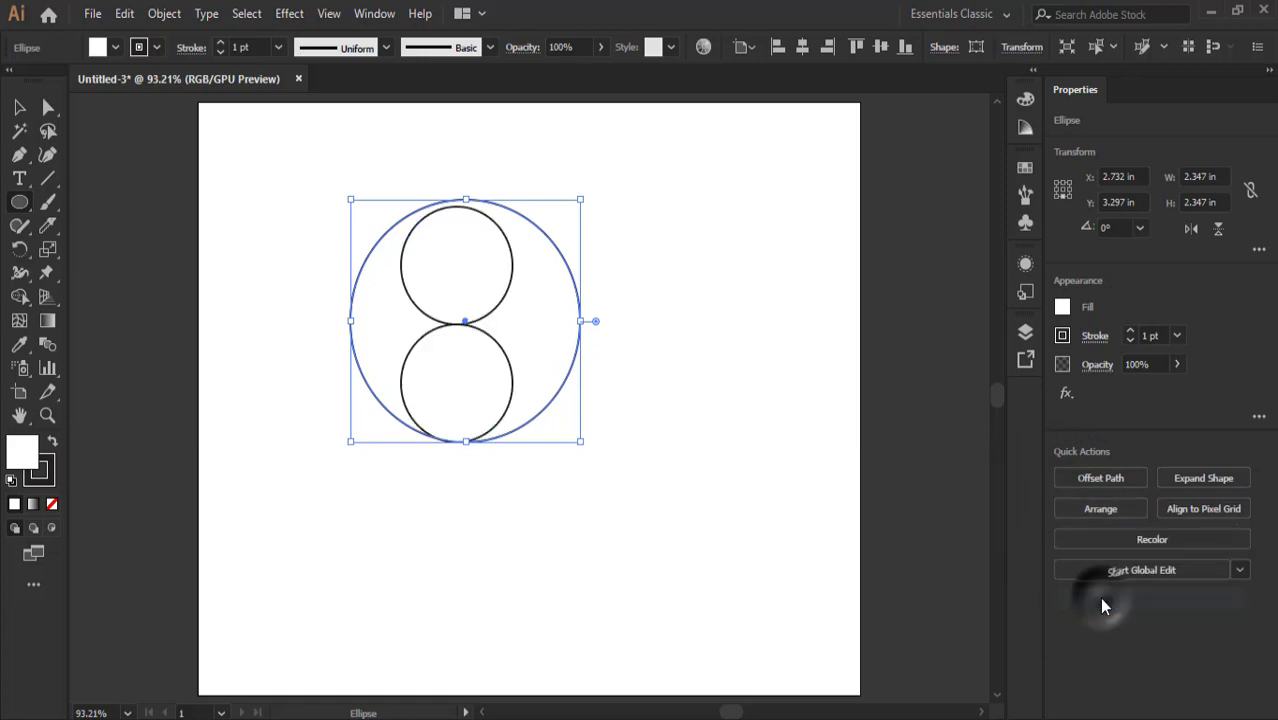
{"action": "right_click", "coordinate": [552, 384]}
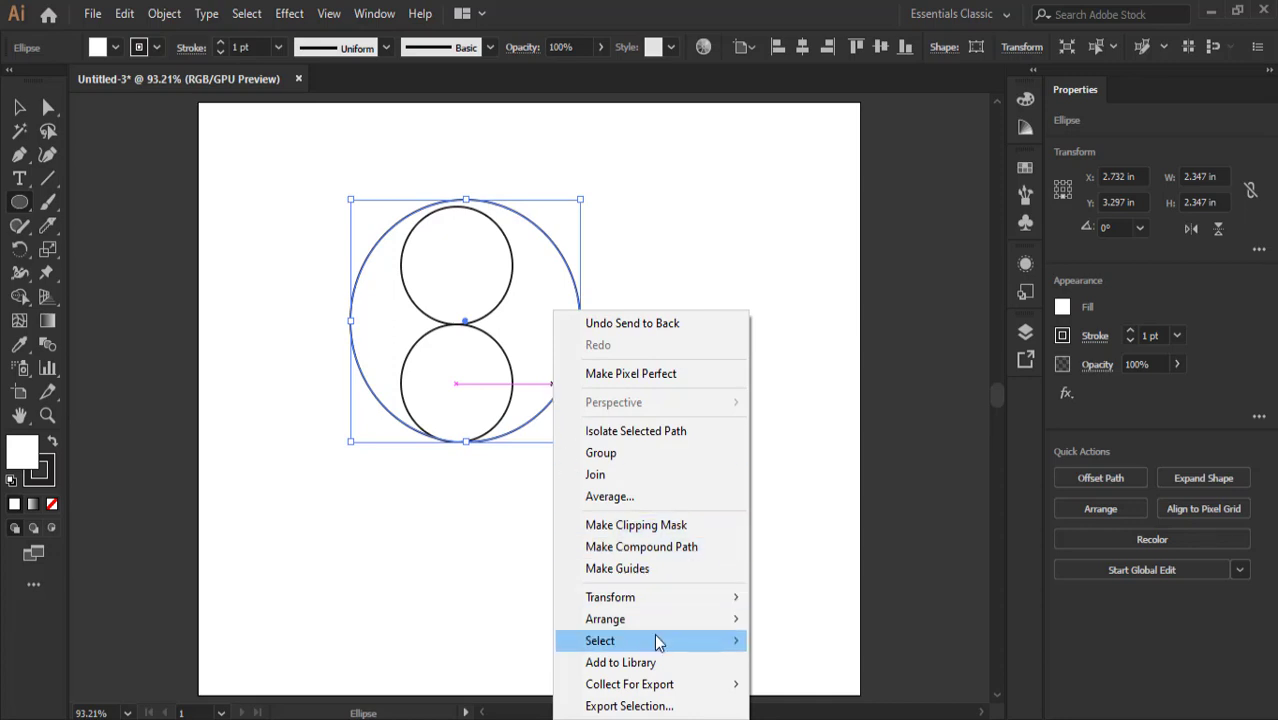
{"action": "mouse_move", "coordinate": [667, 624]}
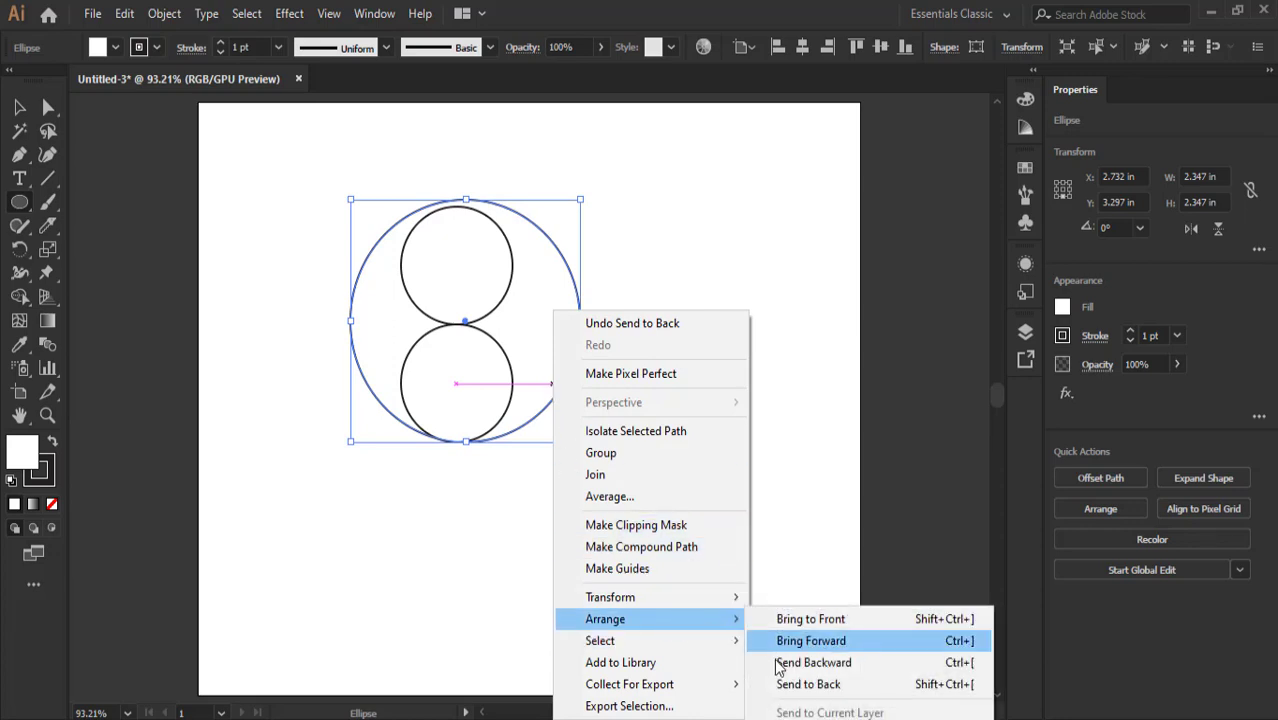
{"action": "left_click", "coordinate": [779, 688]}
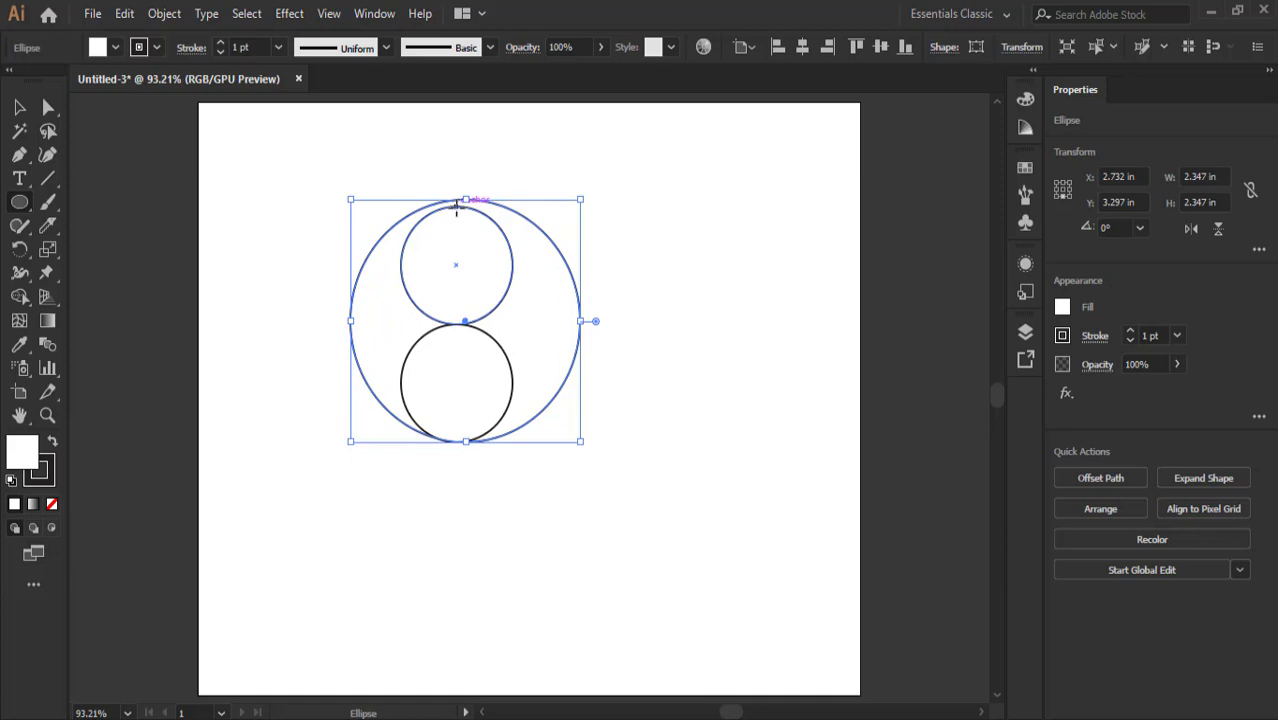
Scale the large circle down to about 2.27 in so it fits the height of the two stacked circles
{"action": "left_click_drag", "start_coordinate": [579, 199], "coordinate": [574, 190]}
{"action": "left_click", "coordinate": [573, 184]}
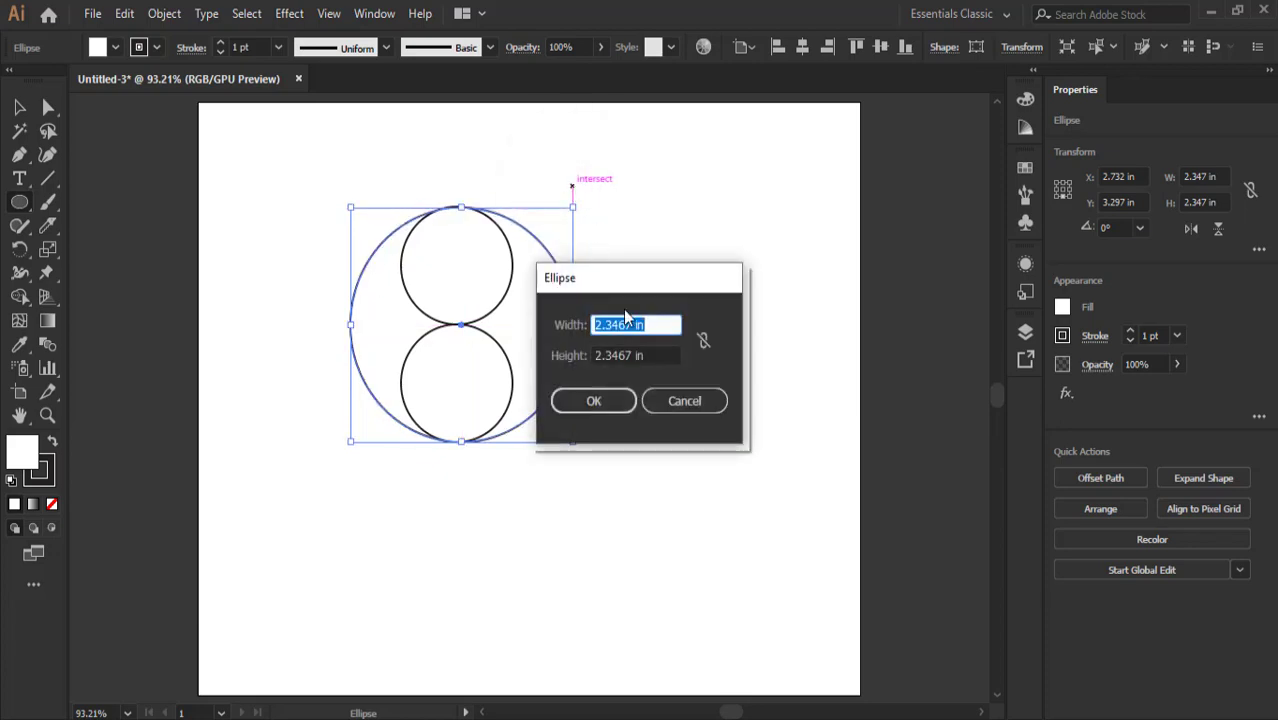
{"action": "left_click", "coordinate": [668, 397]}
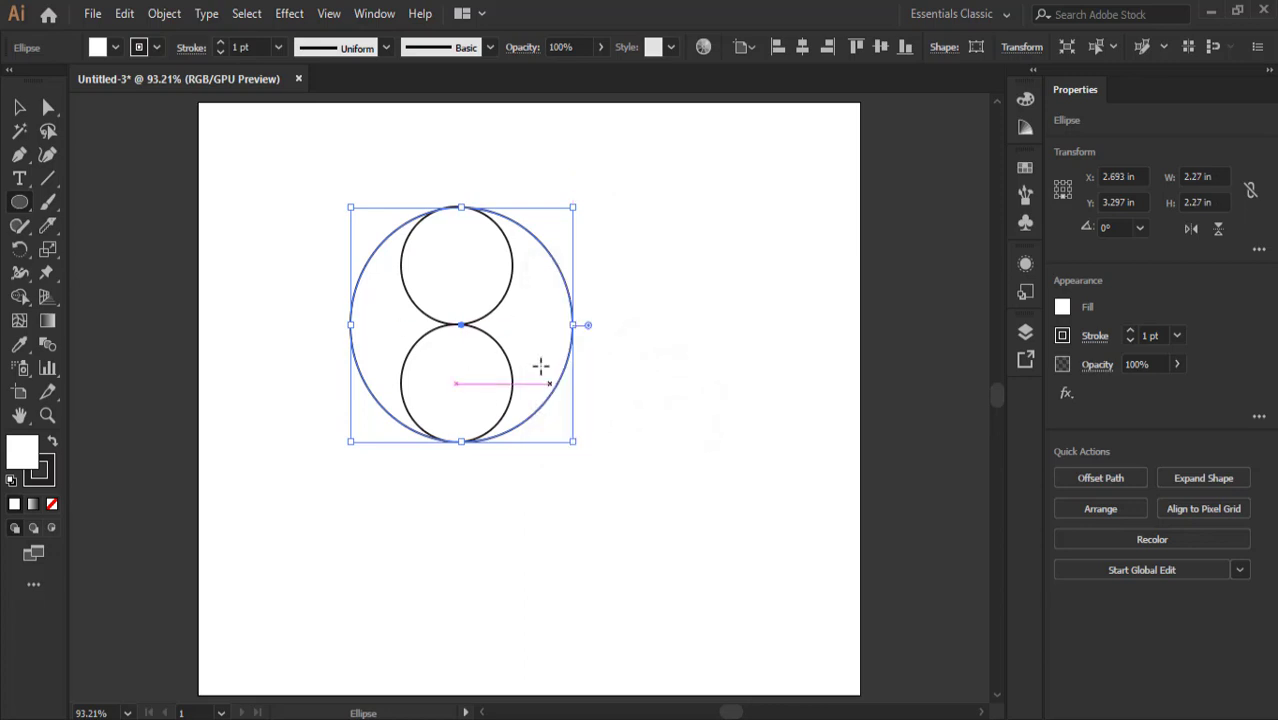
Align the horizontal centres of all three circles, first to the artboard and again with Align to Selection
{"action": "left_click", "coordinate": [21, 109]}
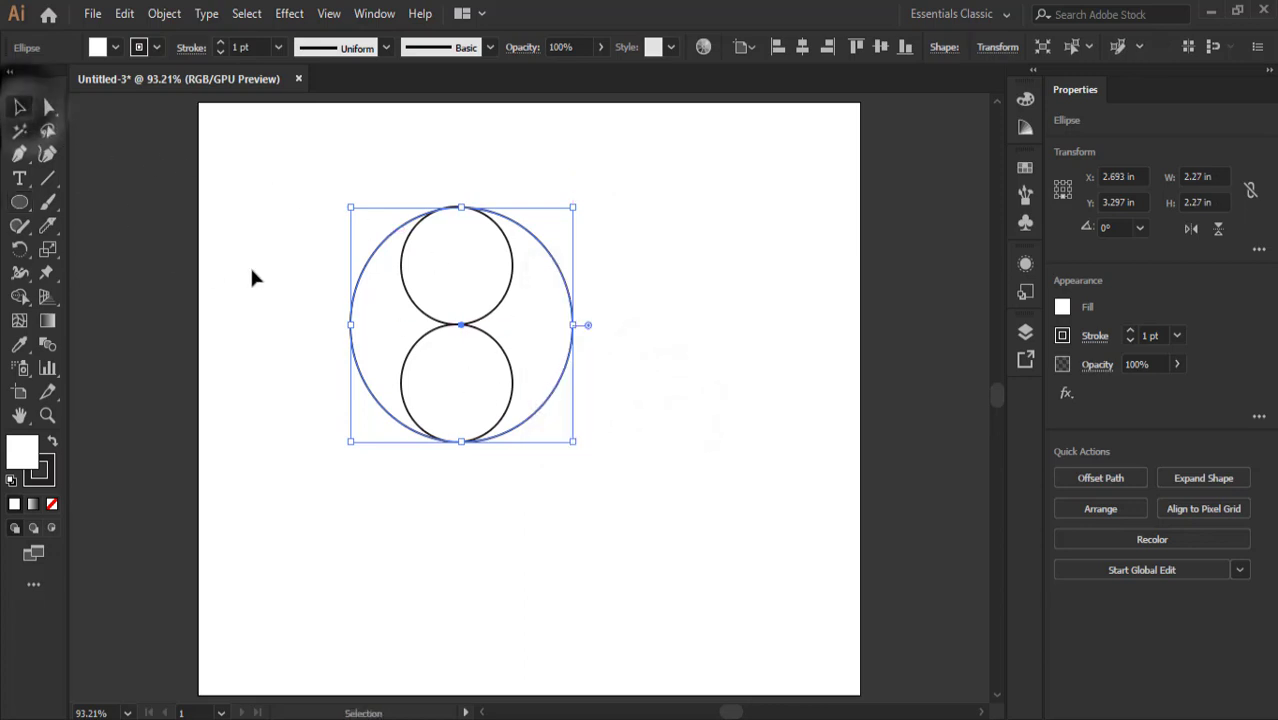
{"action": "mouse_move", "coordinate": [283, 173]}
{"action": "left_mouse_down"}
{"action": "mouse_move", "coordinate": [505, 205]}
{"action": "mouse_move", "coordinate": [608, 354]}
{"action": "mouse_move", "coordinate": [645, 519]}
{"action": "left_mouse_up"}
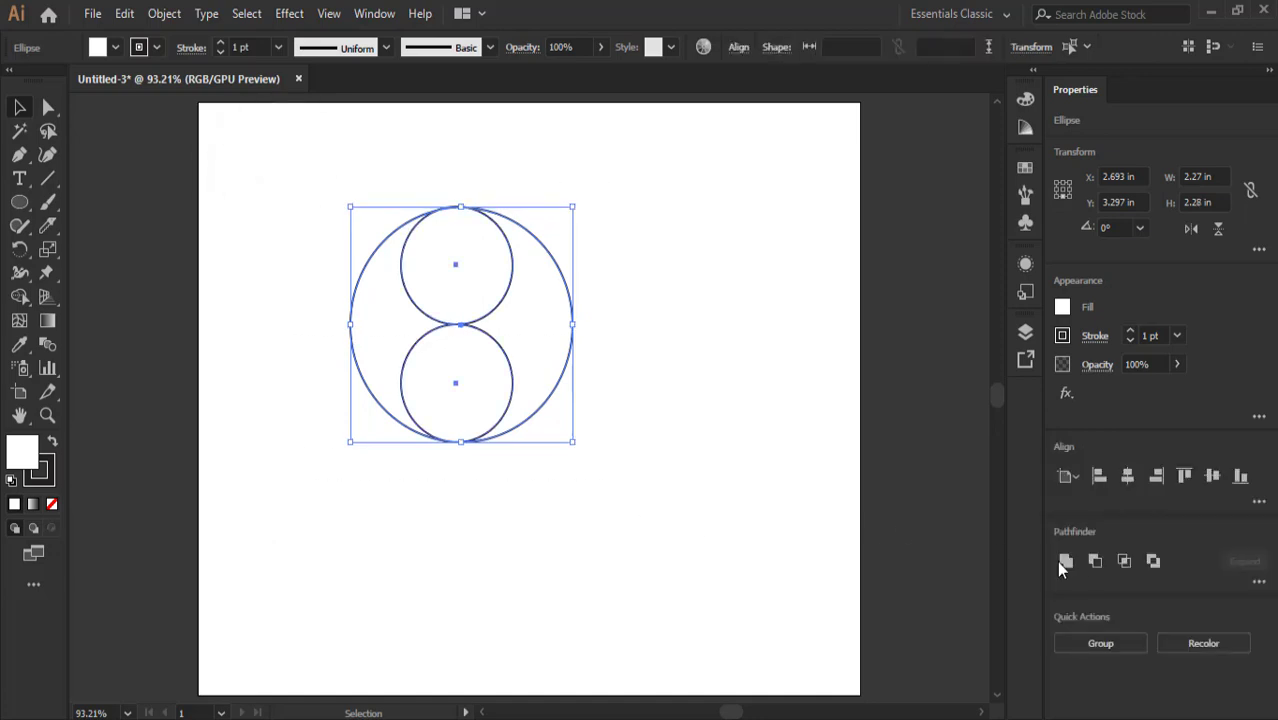
{"action": "left_click", "coordinate": [1127, 477]}
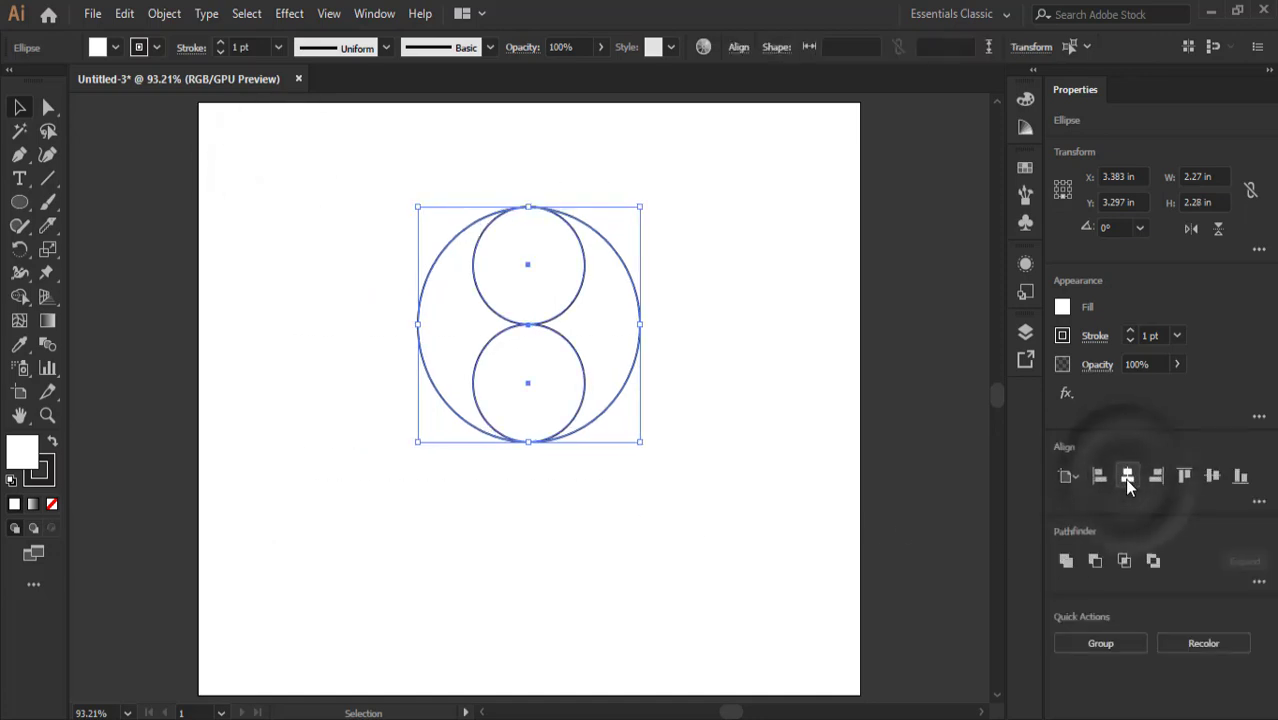
{"action": "left_click", "coordinate": [1073, 477]}
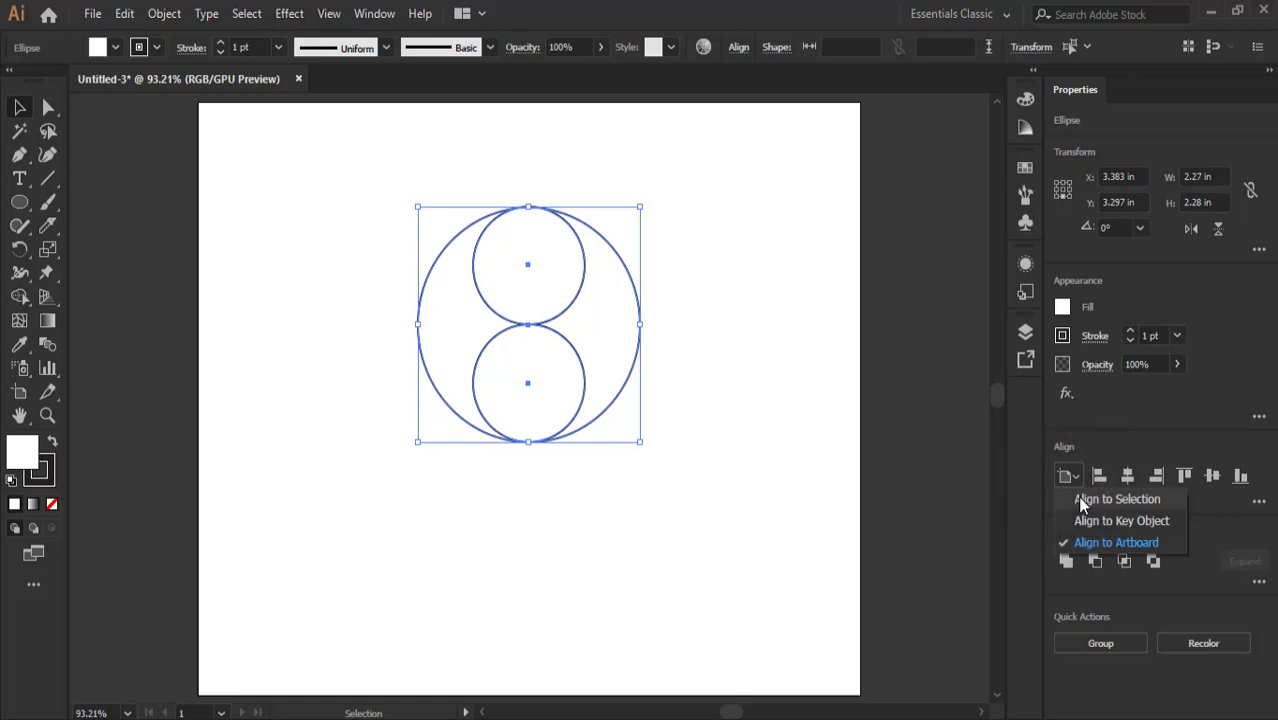
{"action": "left_click", "coordinate": [1079, 499]}
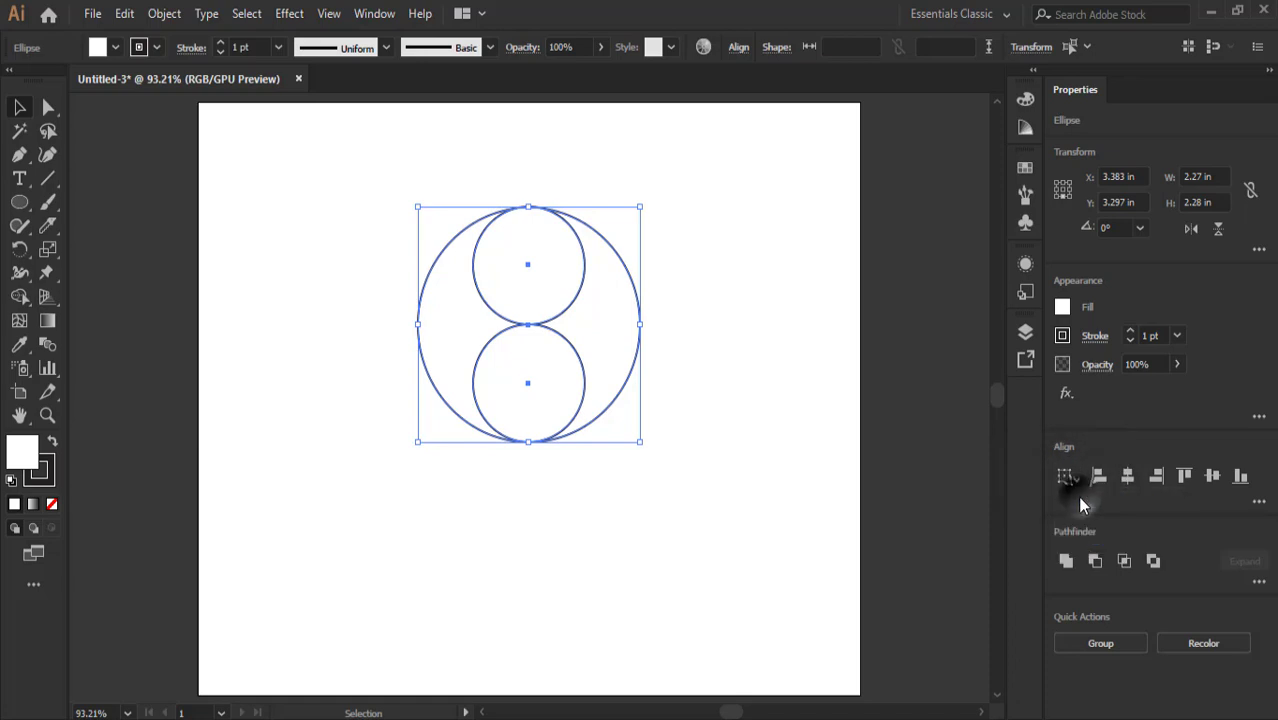
{"action": "left_click", "coordinate": [1130, 477]}
{"action": "left_click", "coordinate": [97, 440]}
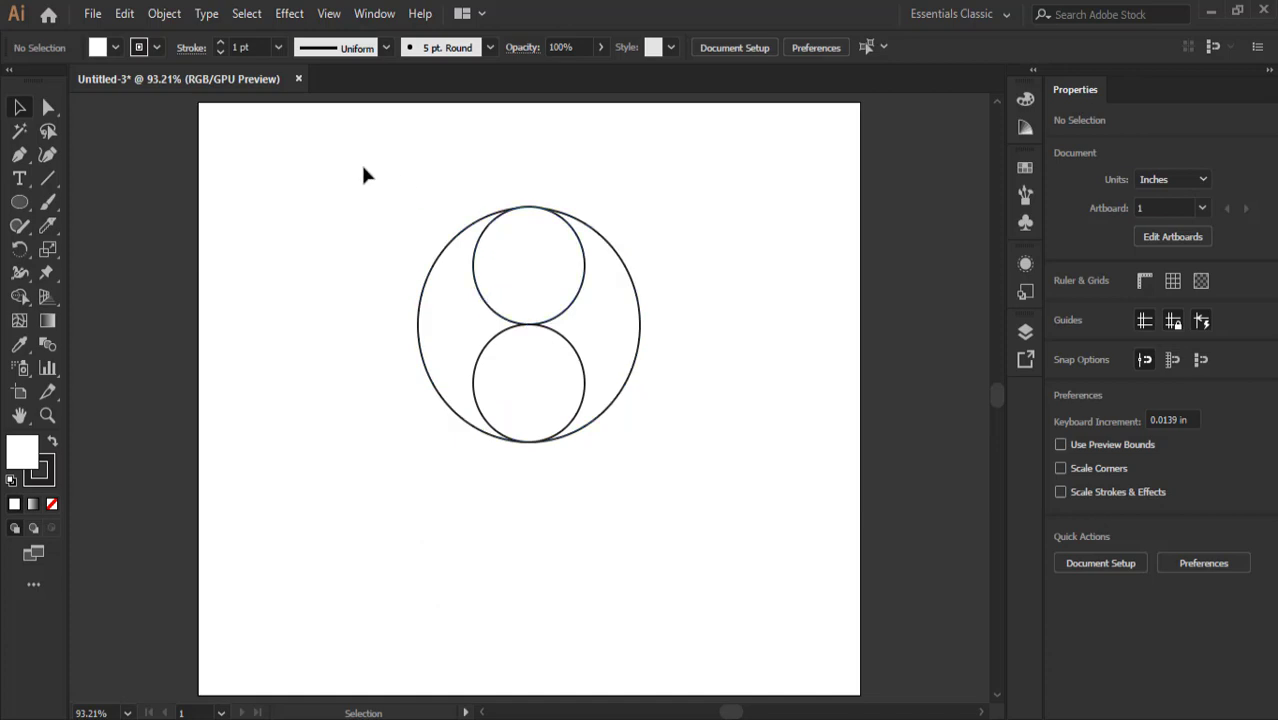
Merge the left crescent with the lower circle and the upper circle with the right crescent using the Shape Builder
{"action": "left_click_drag", "start_coordinate": [364, 168], "coordinate": [706, 516]}
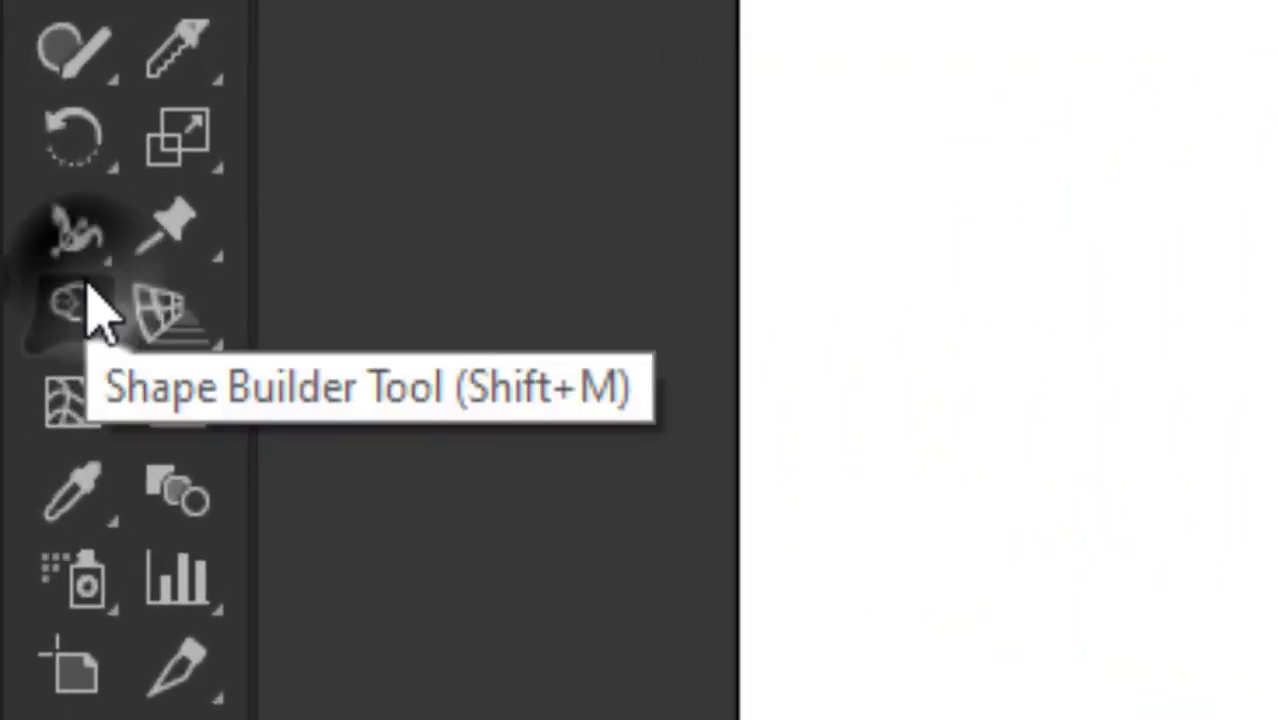
{"action": "left_click", "coordinate": [86, 290]}
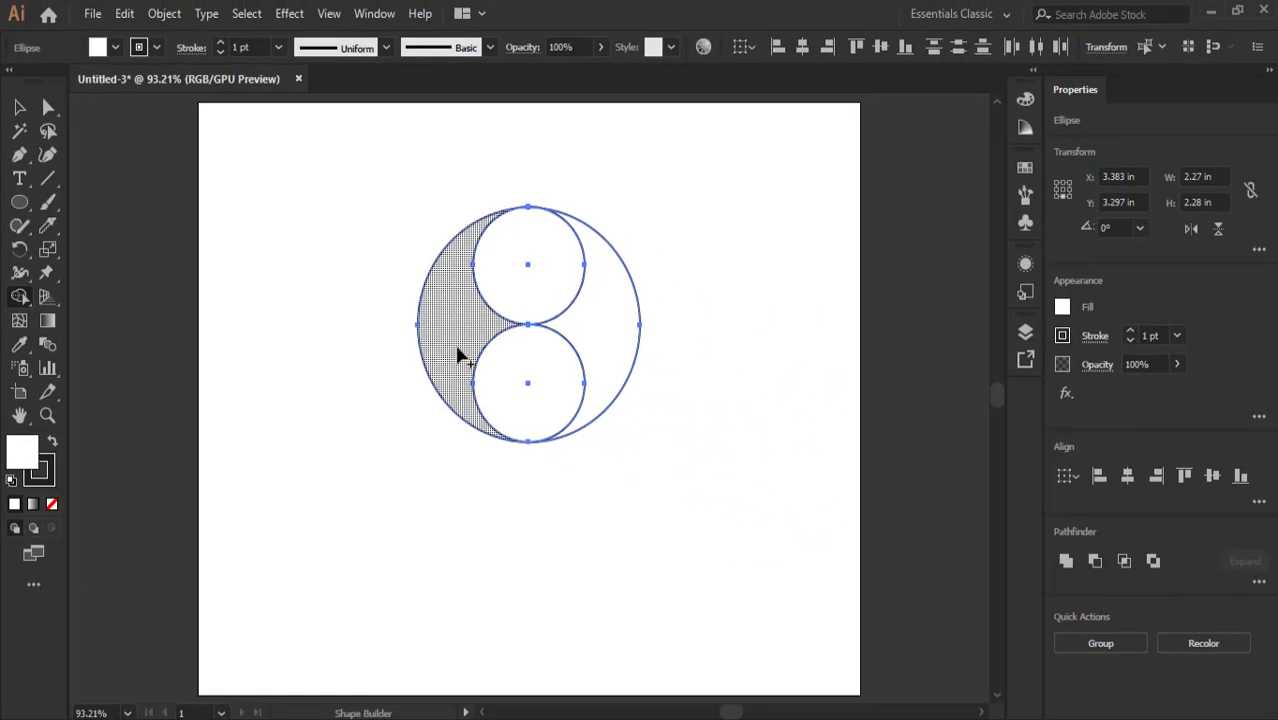
{"action": "left_click_drag", "start_coordinate": [452, 345], "coordinate": [492, 381]}
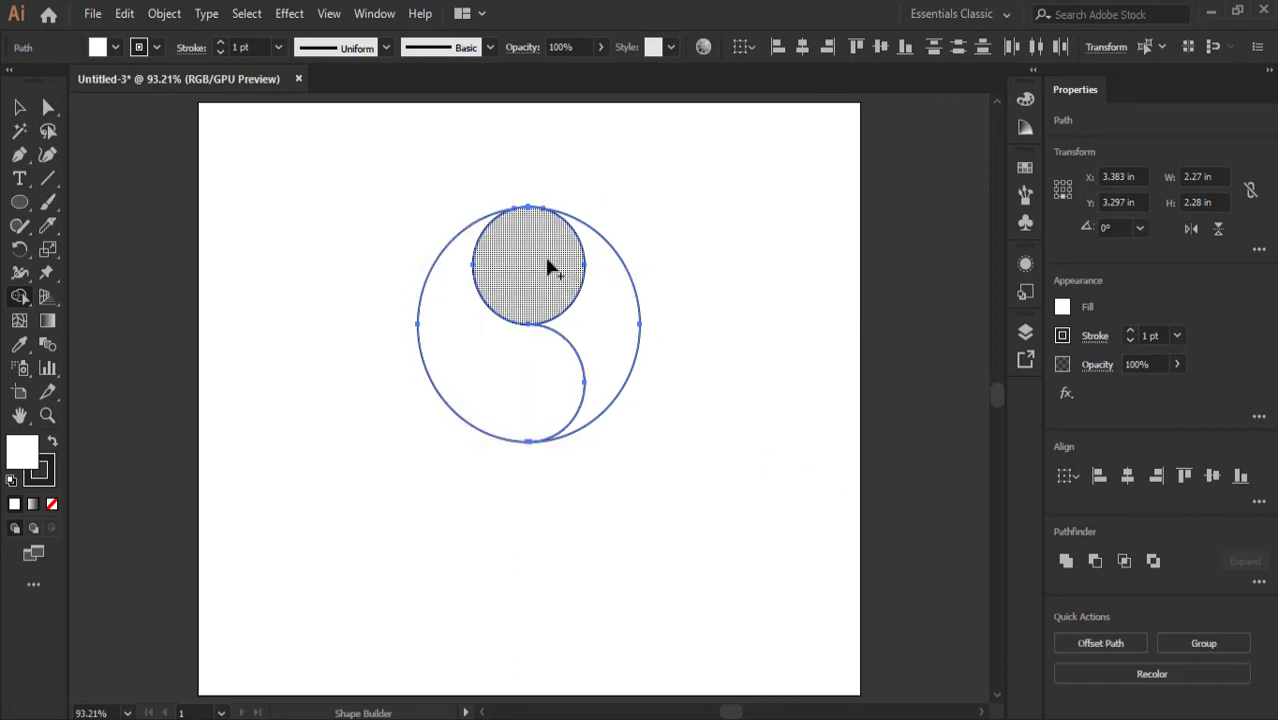
{"action": "left_click_drag", "start_coordinate": [550, 263], "coordinate": [598, 318]}
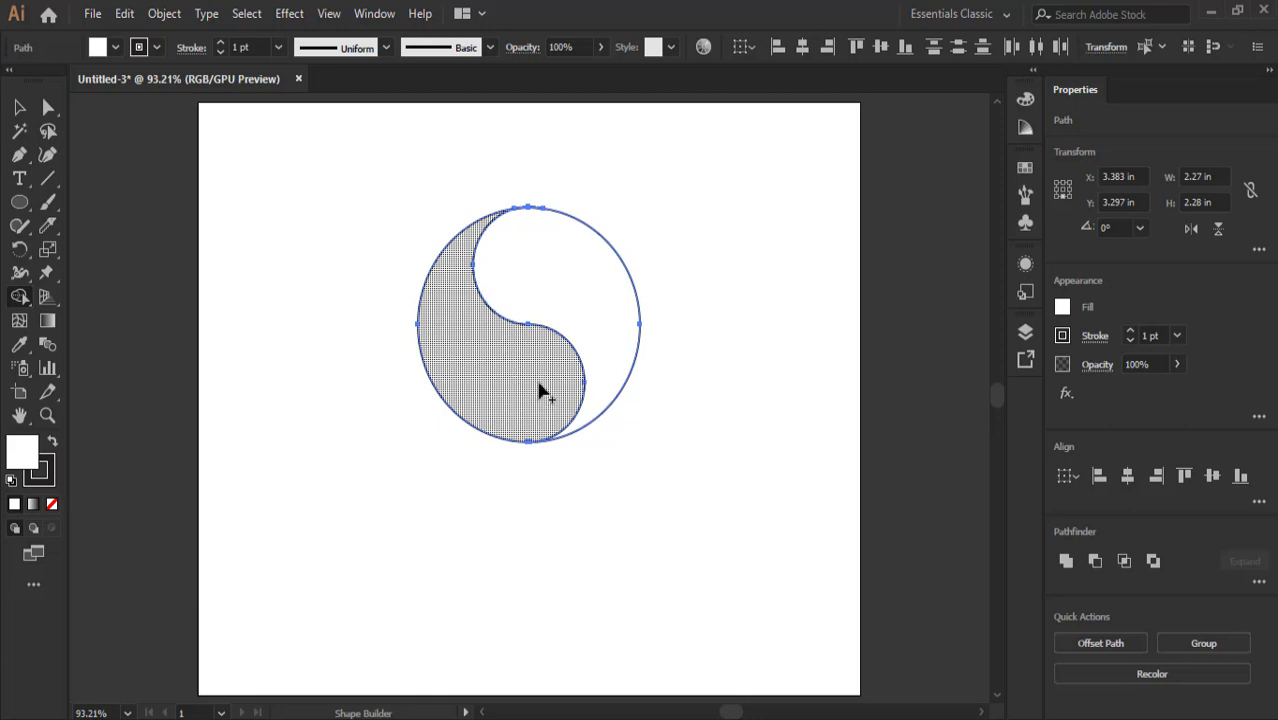
Draw a small circle about 0.27 in wide in the empty area left of the yin-yang shape
{"action": "left_click", "coordinate": [19, 204]}
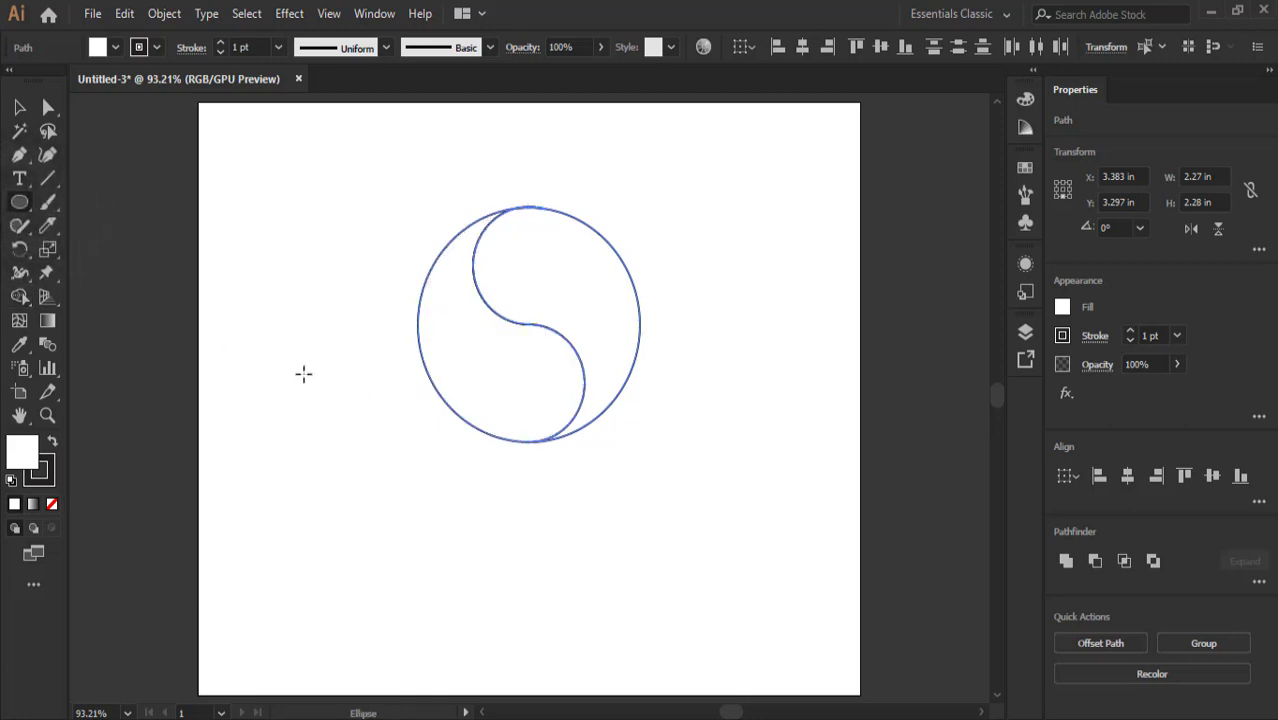
{"action": "left_click_drag", "start_coordinate": [302, 371], "coordinate": [333, 402]}
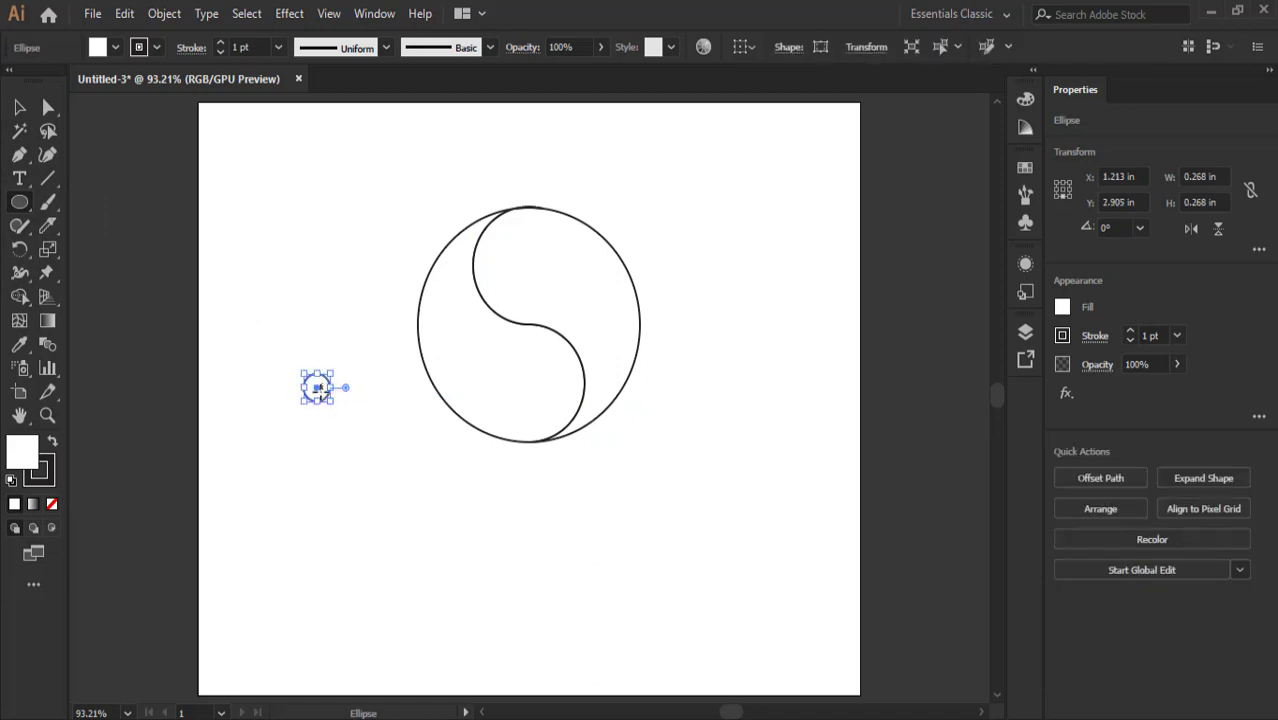
{"action": "key", "text": "v"}
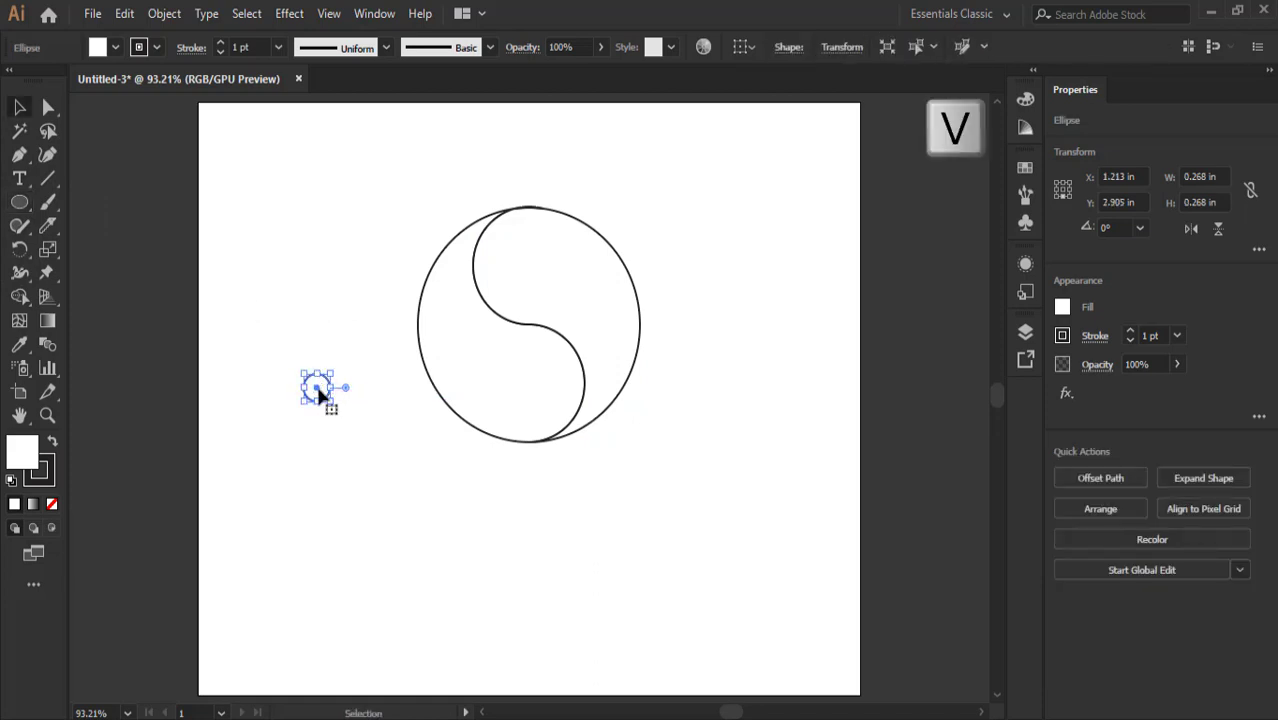
Place the small circle and a duplicate of it as dots in the upper and lower lobes of the yin-yang shape
{"action": "left_click_drag", "start_coordinate": [319, 389], "coordinate": [524, 263]}
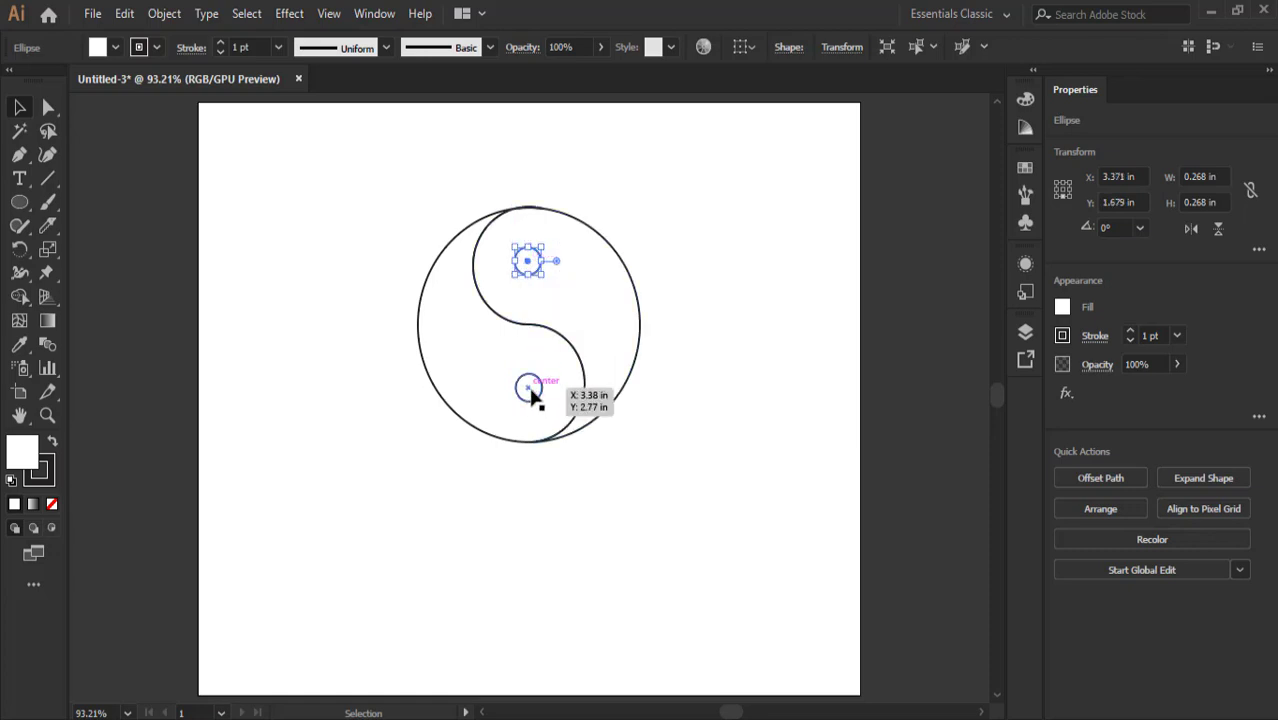
{"action": "left_click", "coordinate": [311, 340]}
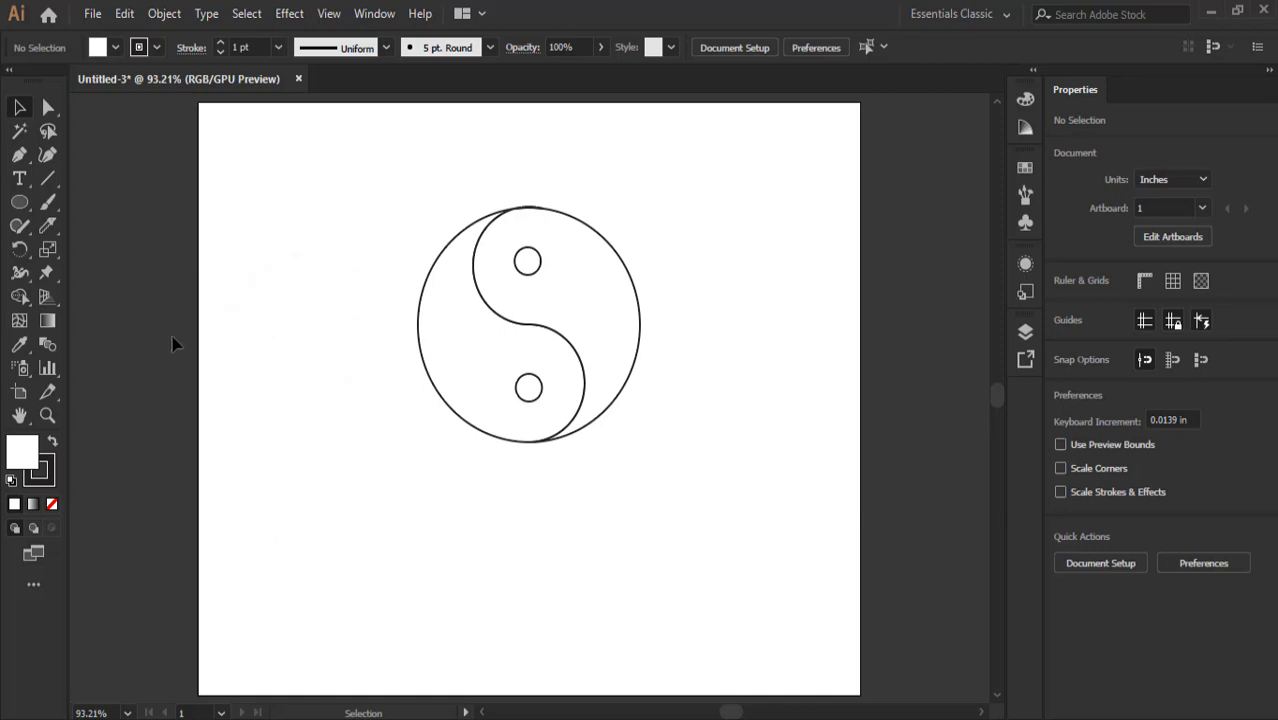
Fill the right half of the yin-yang shape with medium-light grey and the left half with black
{"action": "left_click", "coordinate": [602, 372]}
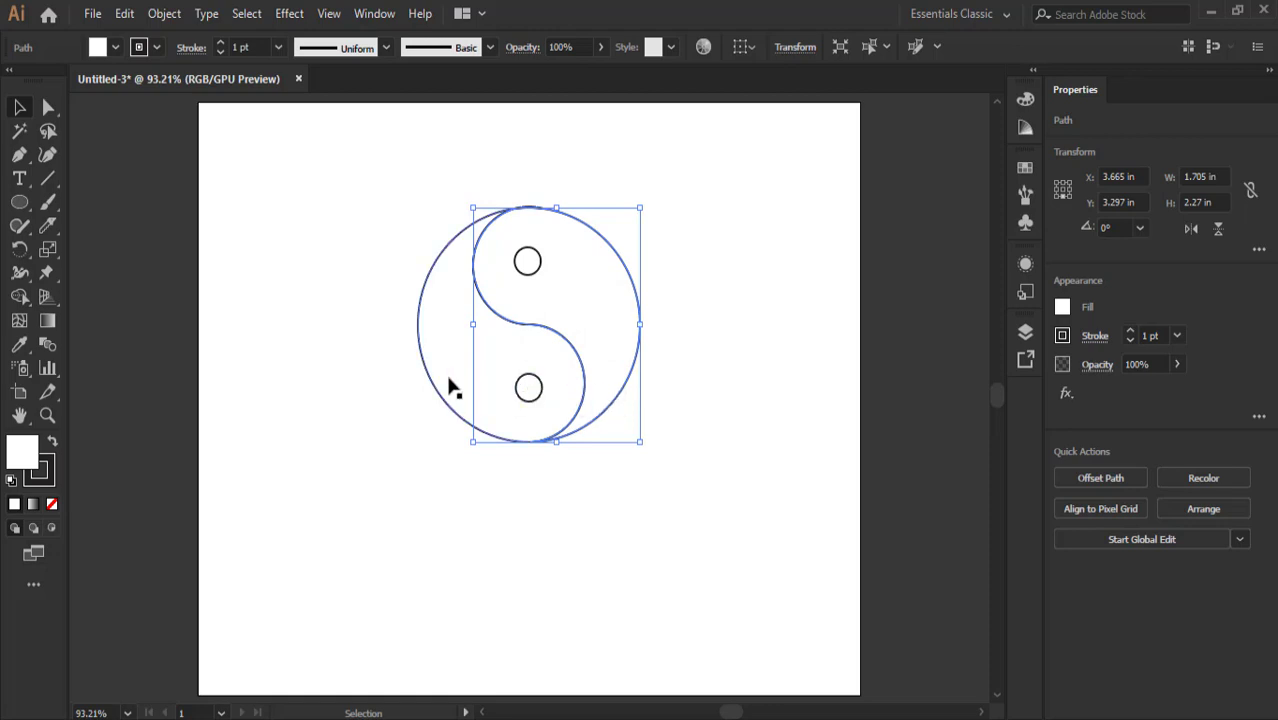
{"action": "left_click", "coordinate": [1064, 308]}
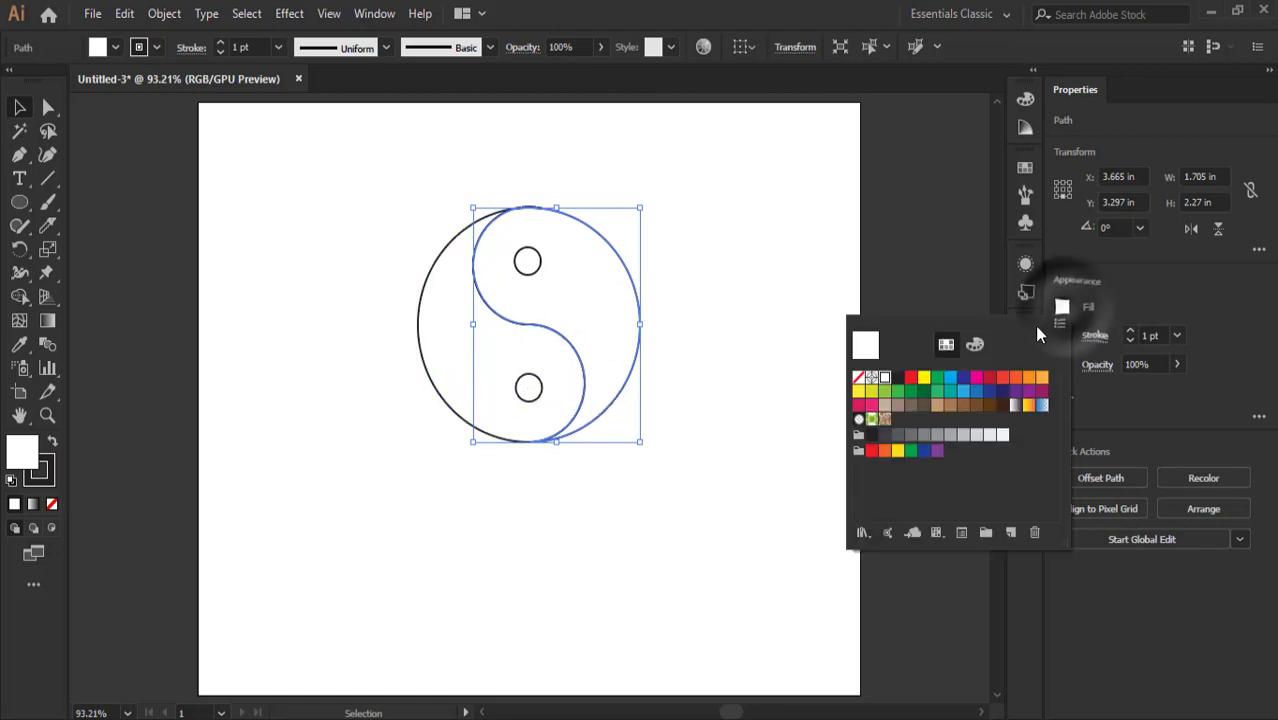
{"action": "left_click", "coordinate": [950, 435]}
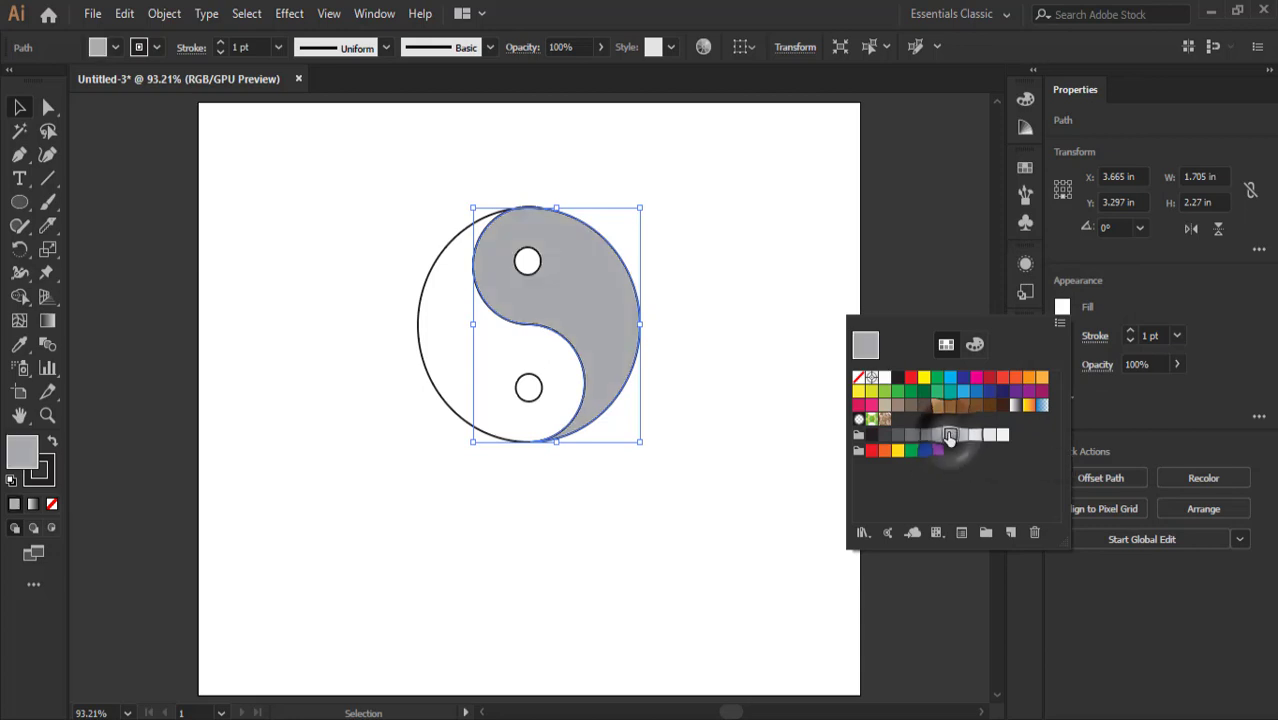
{"action": "left_click", "coordinate": [471, 414]}
{"action": "left_click", "coordinate": [451, 394]}
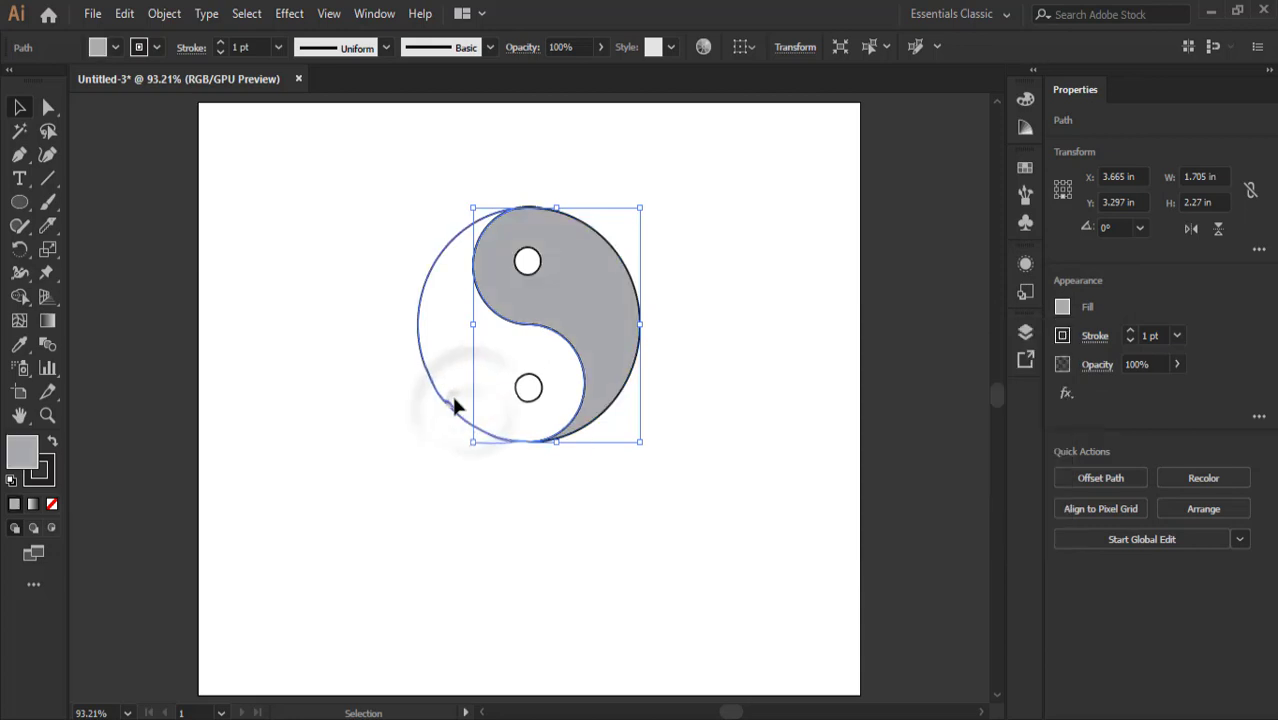
{"action": "left_click", "coordinate": [1062, 310]}
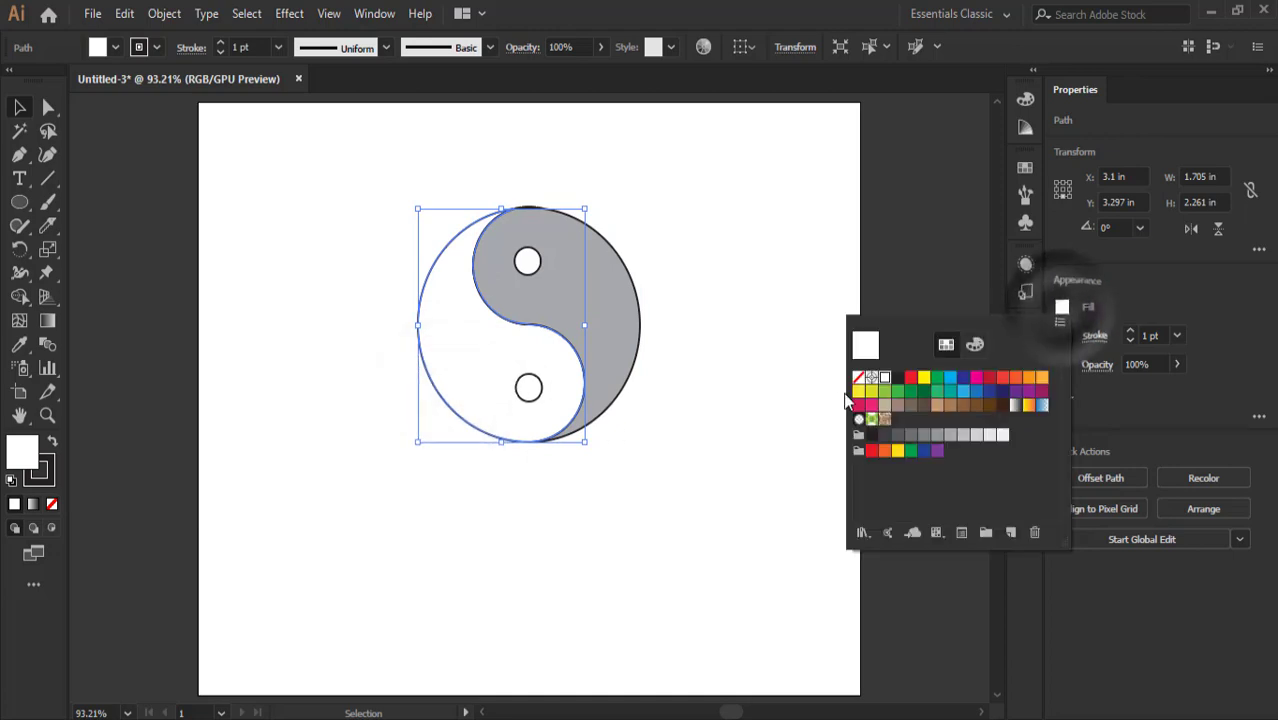
{"action": "left_click", "coordinate": [898, 380]}
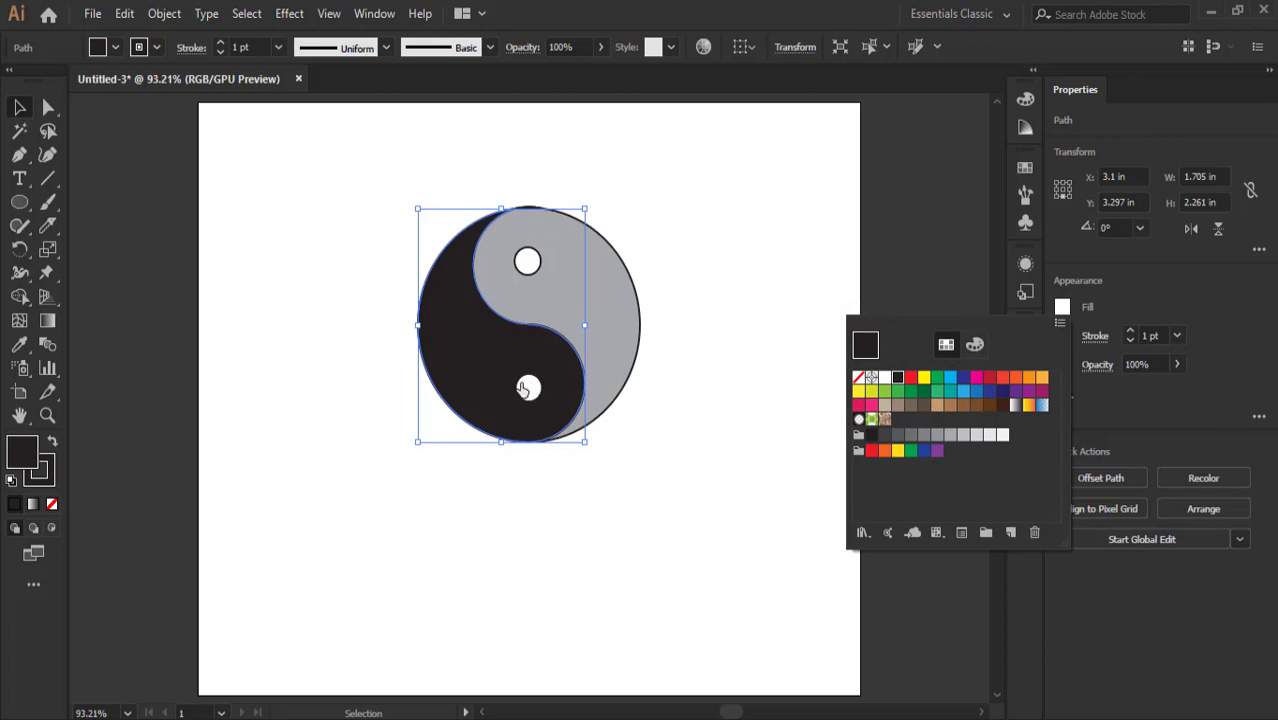
Colour the upper dot black by sampling the left half of the symbol with the Eyedropper
{"action": "left_click", "coordinate": [529, 276]}
{"action": "left_click", "coordinate": [527, 264]}
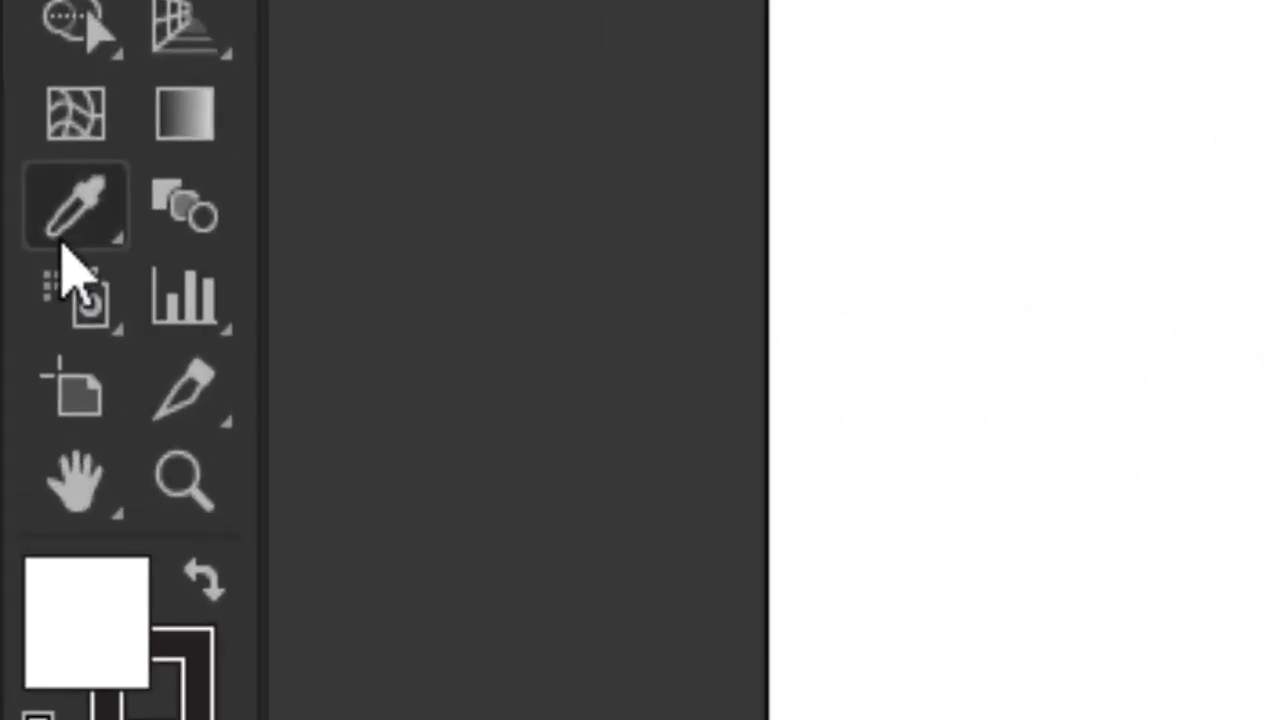
{"action": "left_click", "coordinate": [64, 240]}
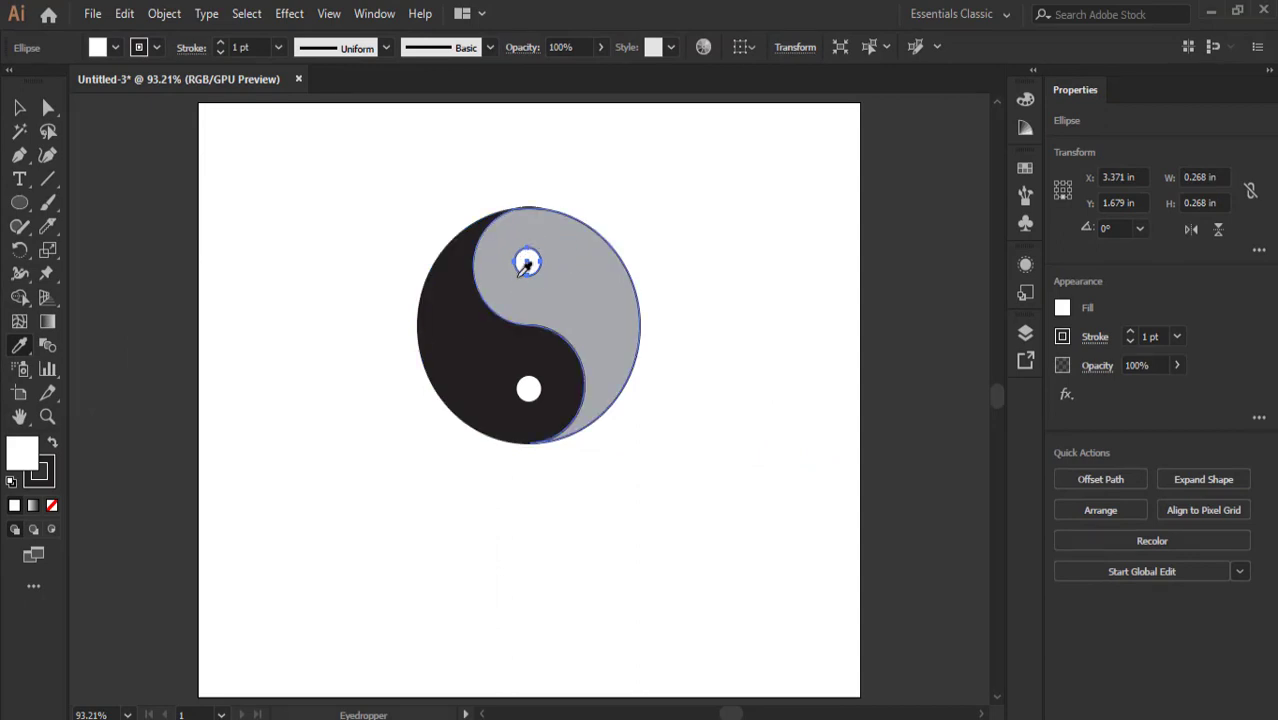
{"action": "left_click", "coordinate": [500, 357]}
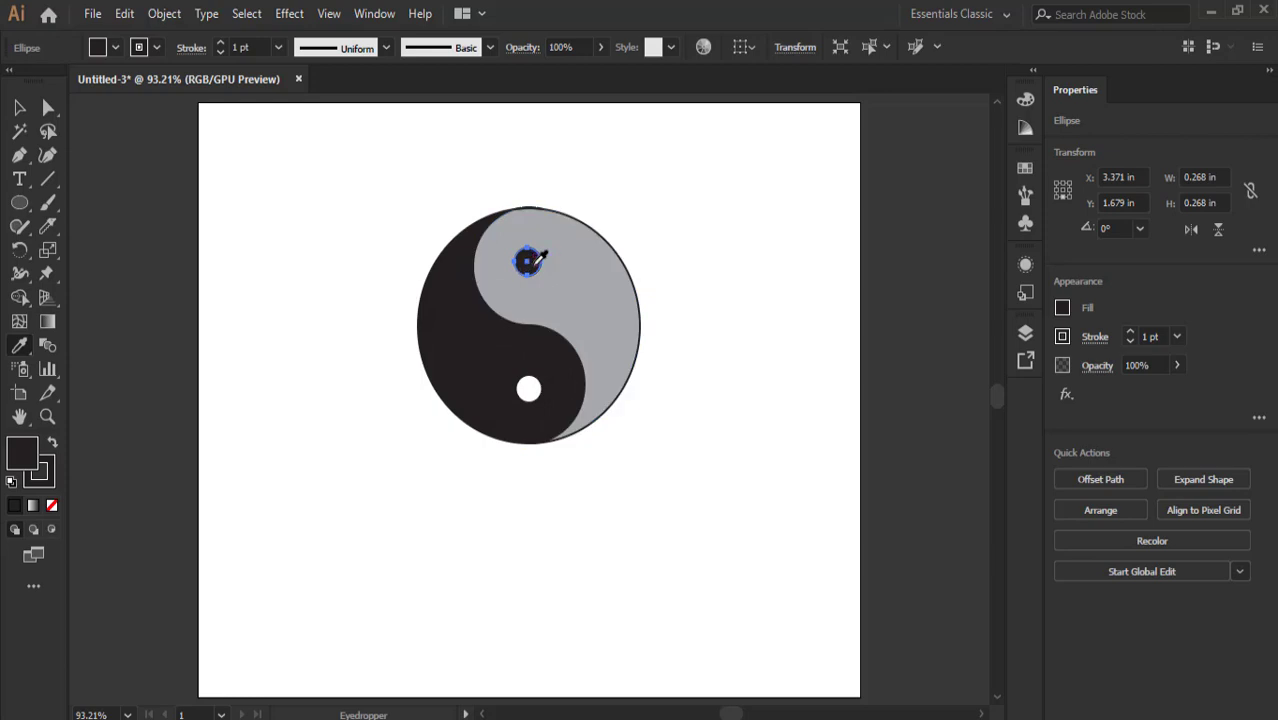
Colour the lower dot grey by sampling the right half with the Eyedropper, and clear the selection
{"action": "left_click", "coordinate": [21, 108]}
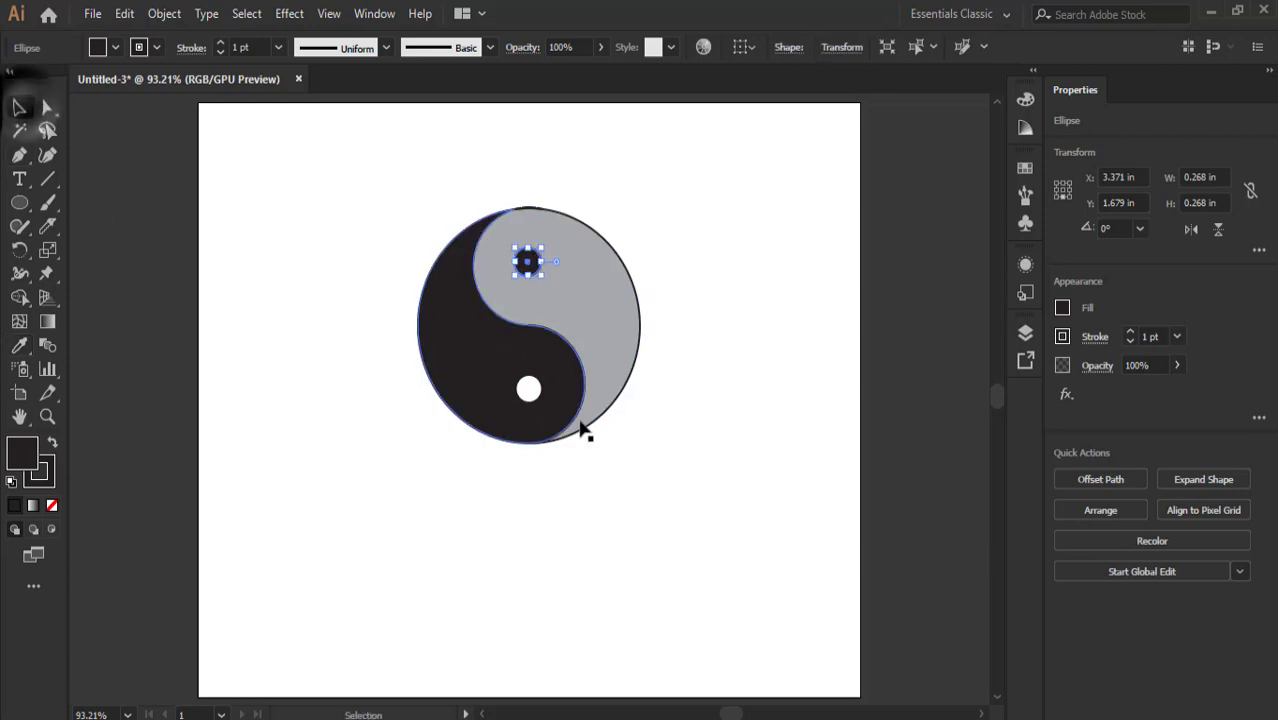
{"action": "left_click", "coordinate": [528, 388]}
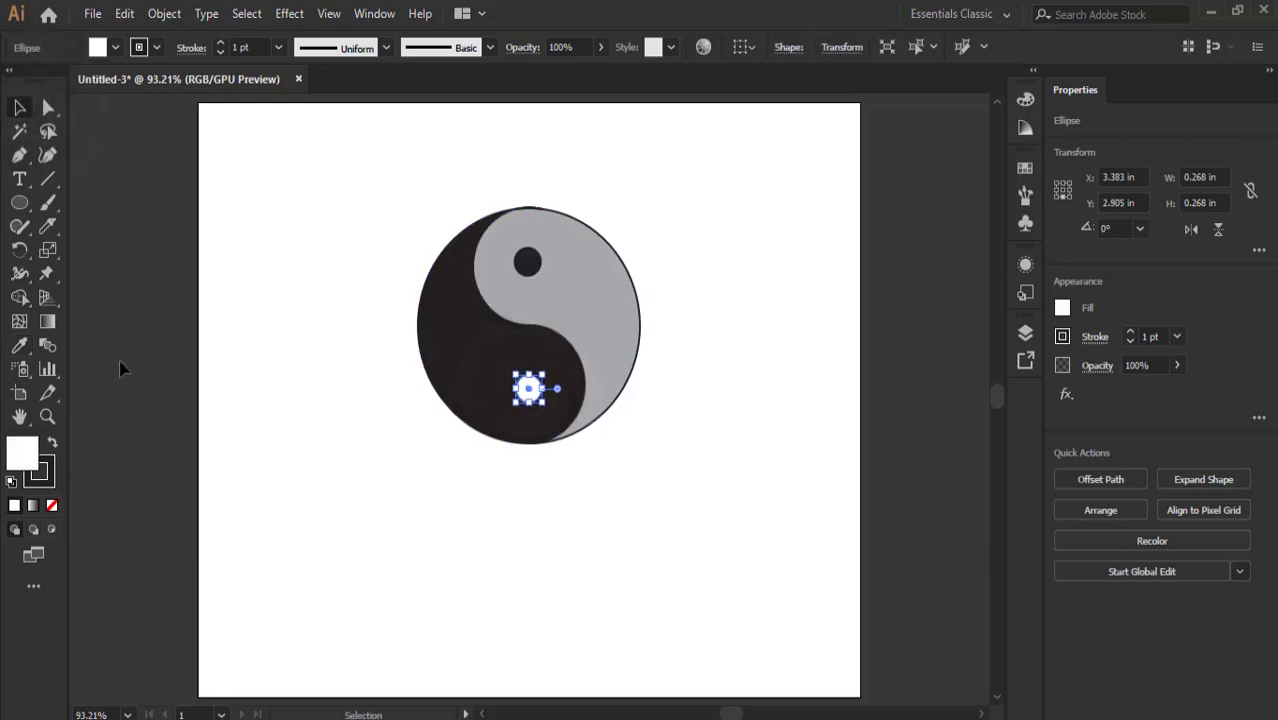
{"action": "left_click", "coordinate": [20, 347]}
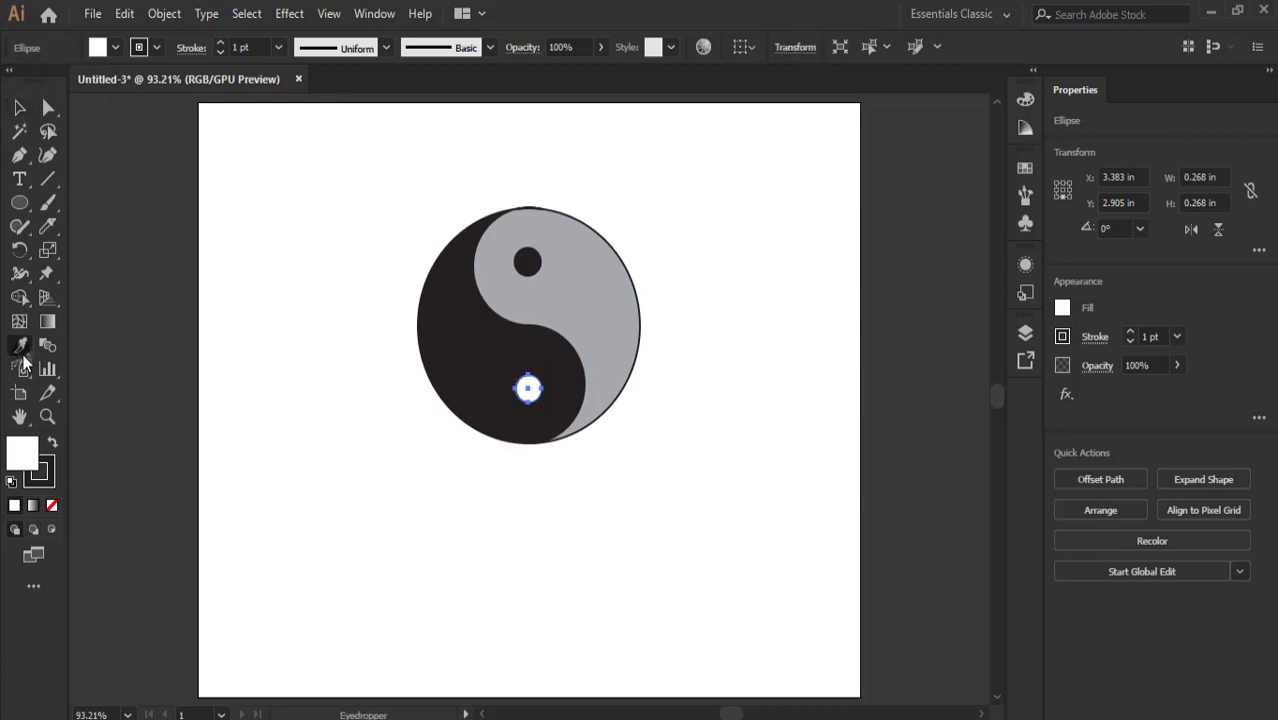
{"action": "left_click", "coordinate": [613, 315]}
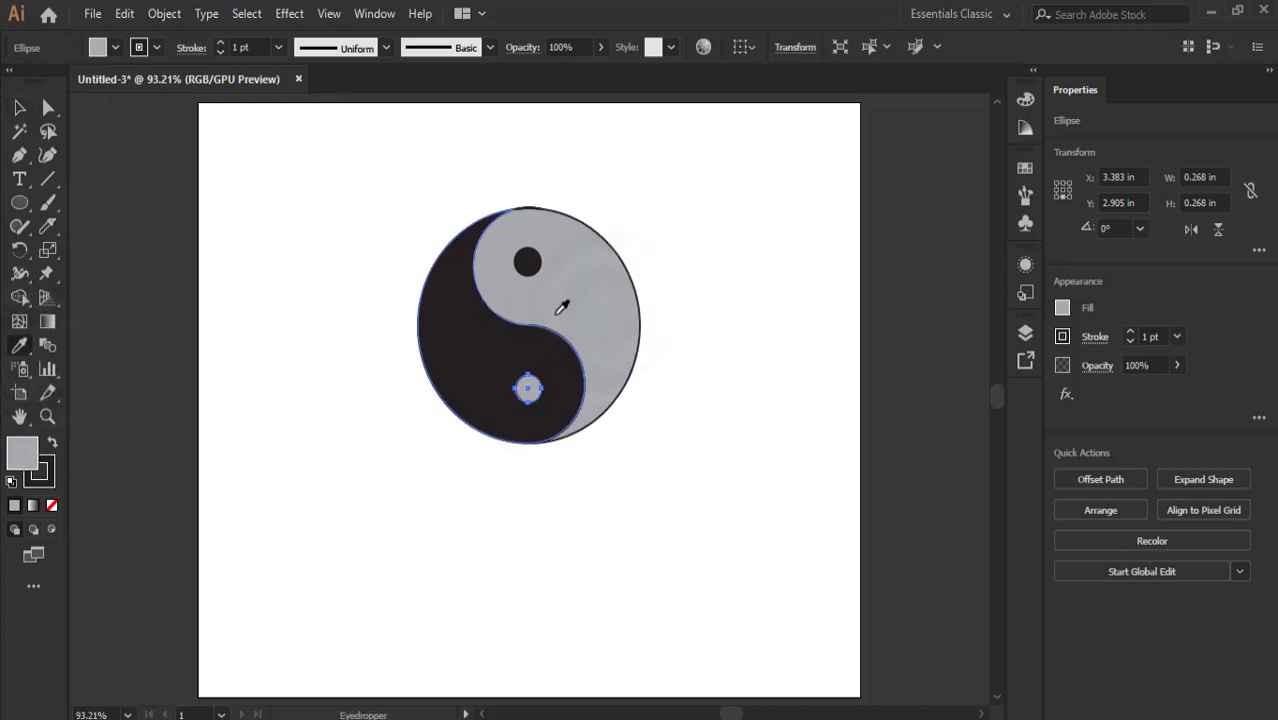
{"action": "left_click", "coordinate": [20, 108]}
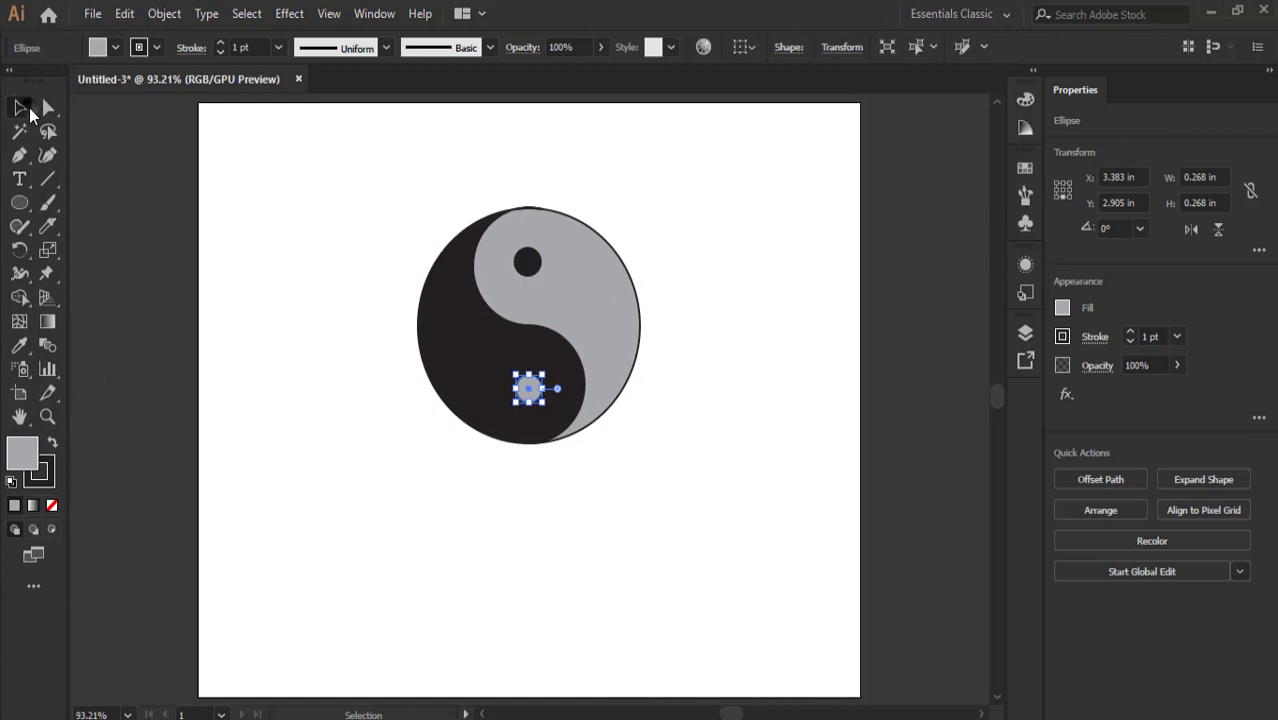
{"action": "left_click", "coordinate": [351, 473]}
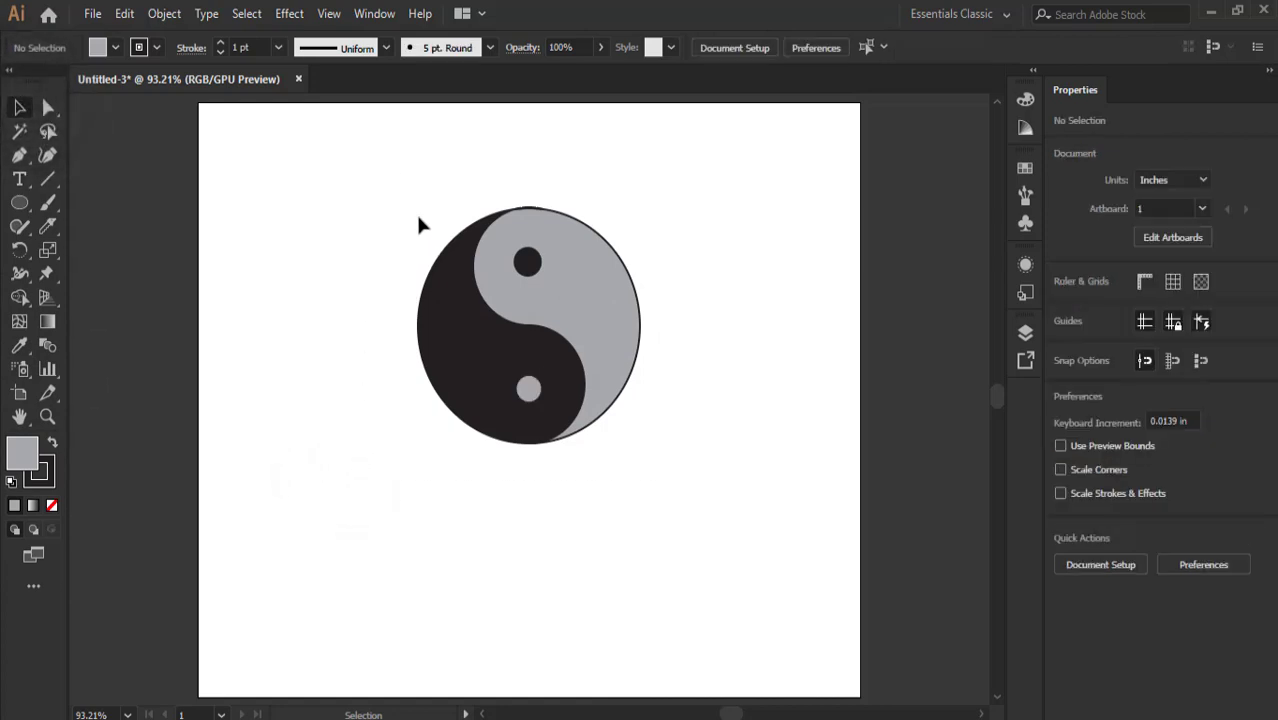
Set the stroke of all the yin-yang parts, both halves and both dots, to None and deselect them
{"action": "left_click_drag", "start_coordinate": [400, 171], "coordinate": [700, 491]}
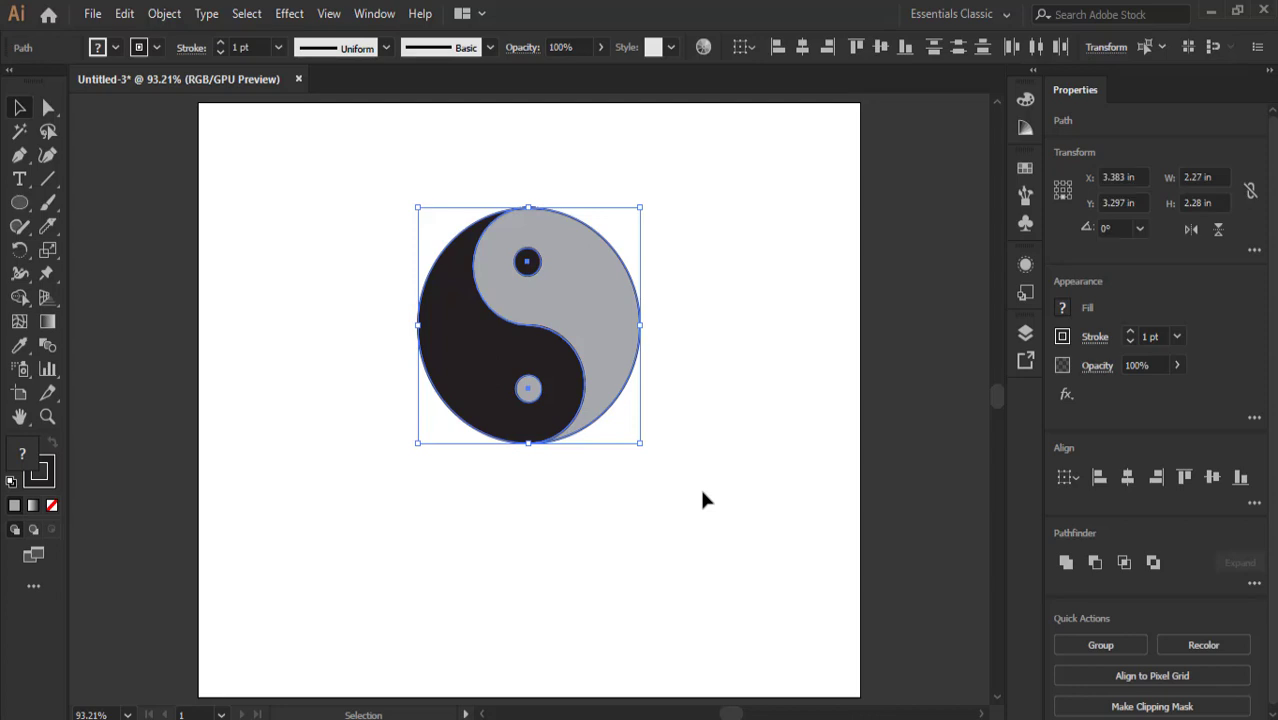
{"action": "left_click", "coordinate": [1063, 339]}
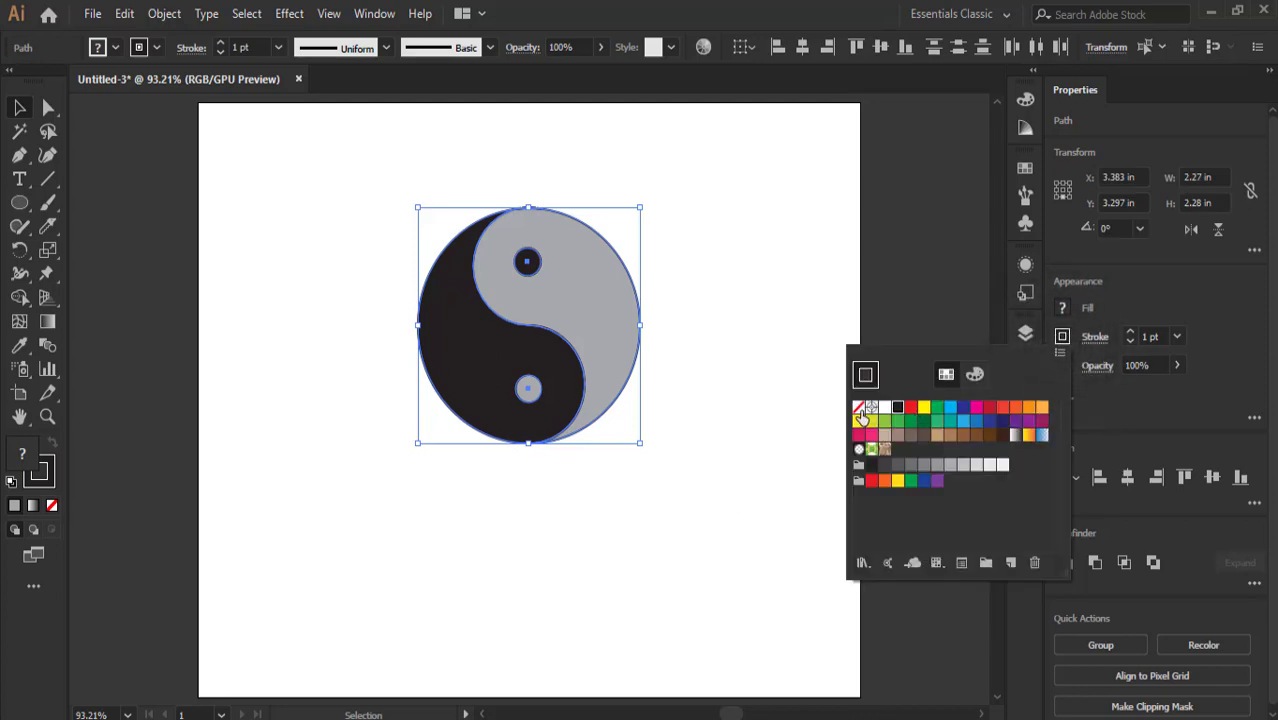
{"action": "left_click", "coordinate": [858, 407]}
{"action": "left_click", "coordinate": [745, 500]}
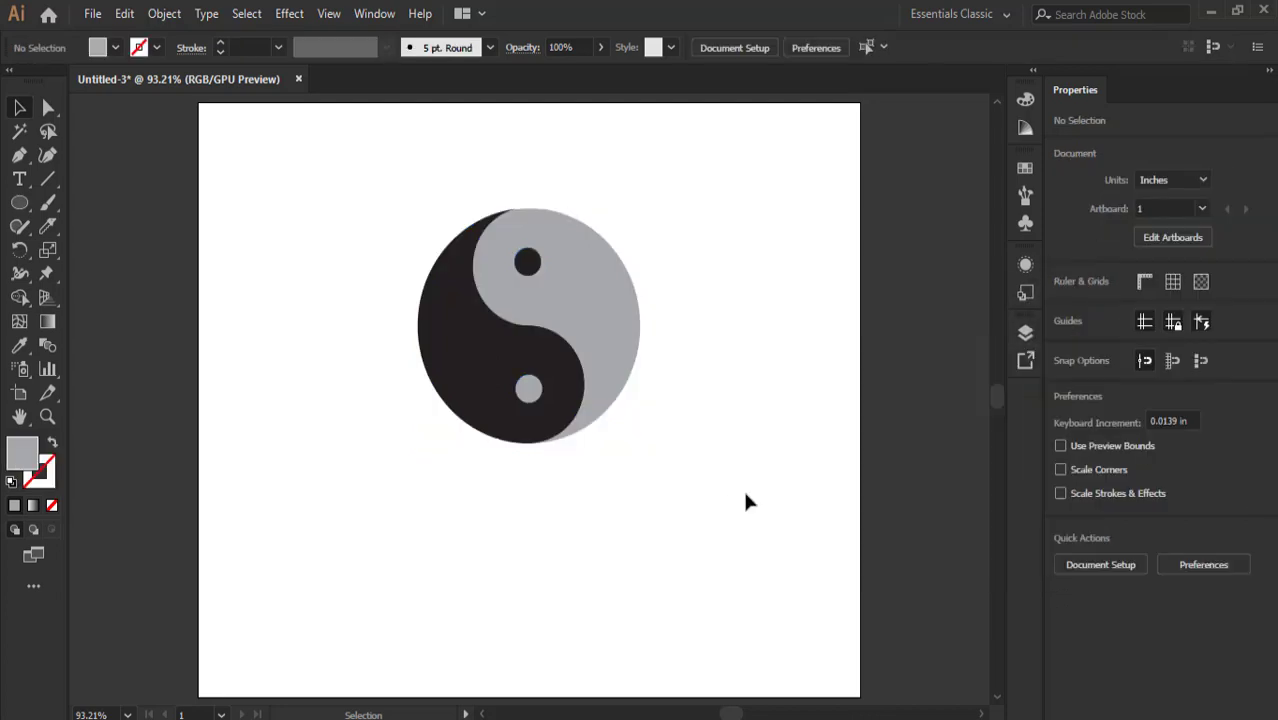